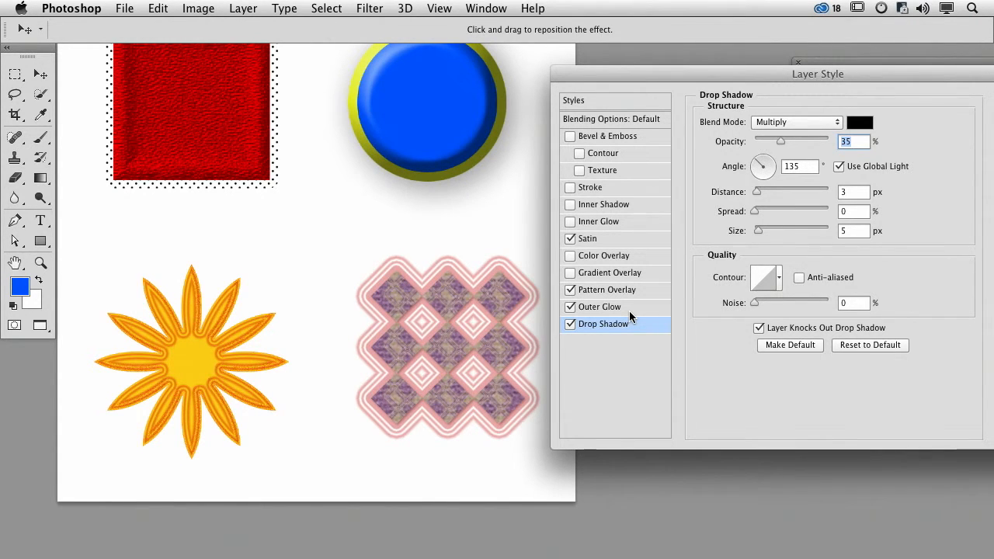
- Turn off the Drop Shadow effect for the purple diamond shape and apply its layer style
left_click_drag(757, 191, 765, 230)
left_click(571, 325)
left_click_drag(926, 78, 865, 90)
left_click(970, 114)
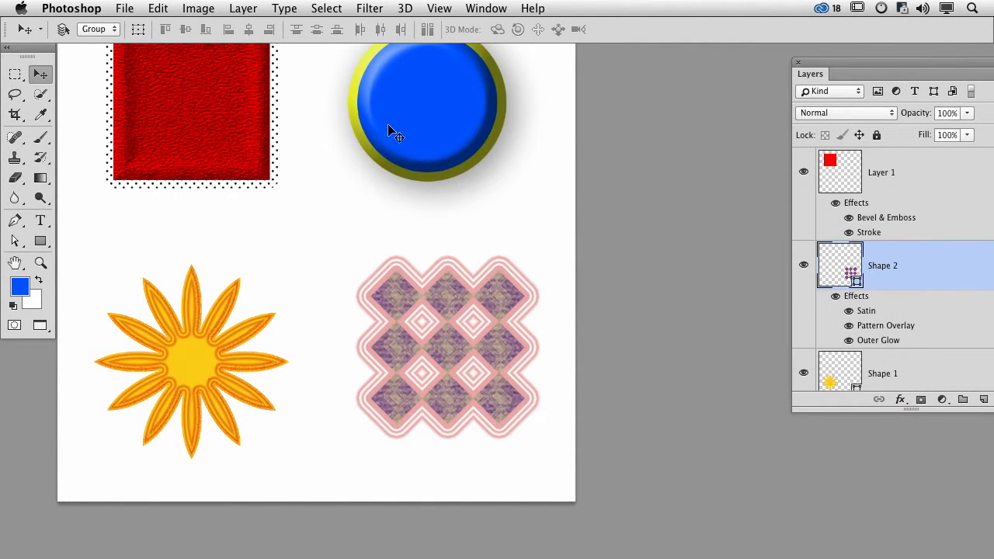
- Set the blue circle's drop shadow to a distance of 71 px and a size of 21 px
scroll(970, 299, "down", 5)
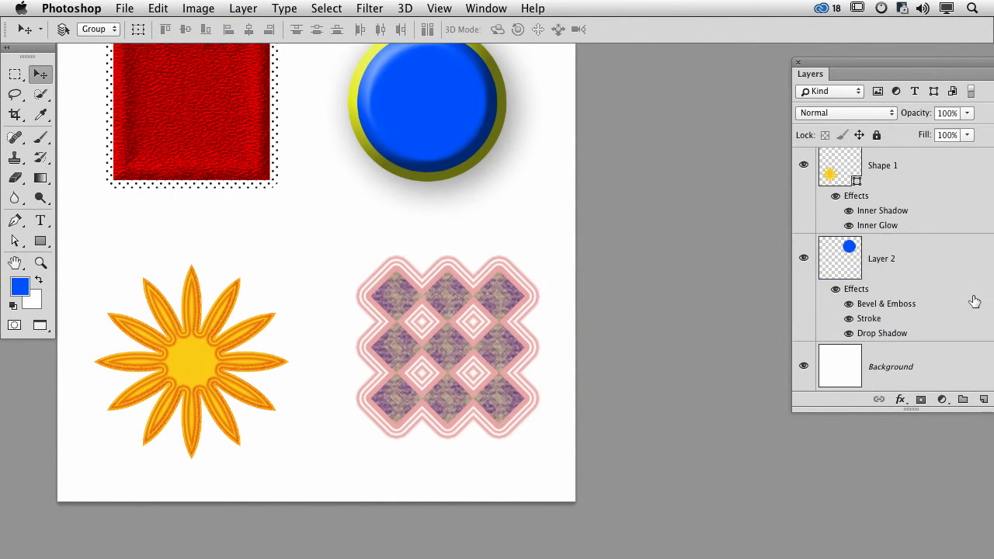
double_click(877, 333)
left_click_drag(562, 82, 699, 239)
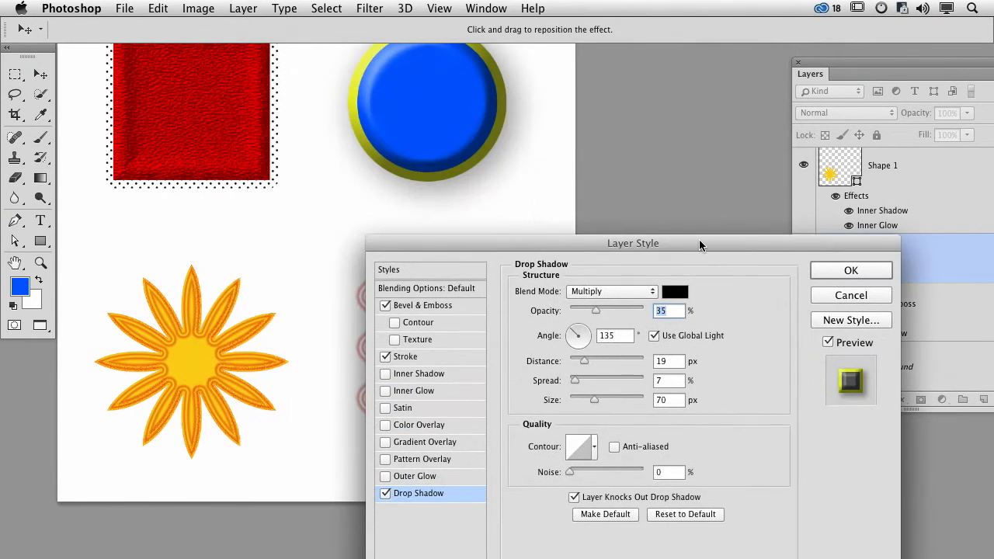
left_click_drag(584, 360, 604, 365)
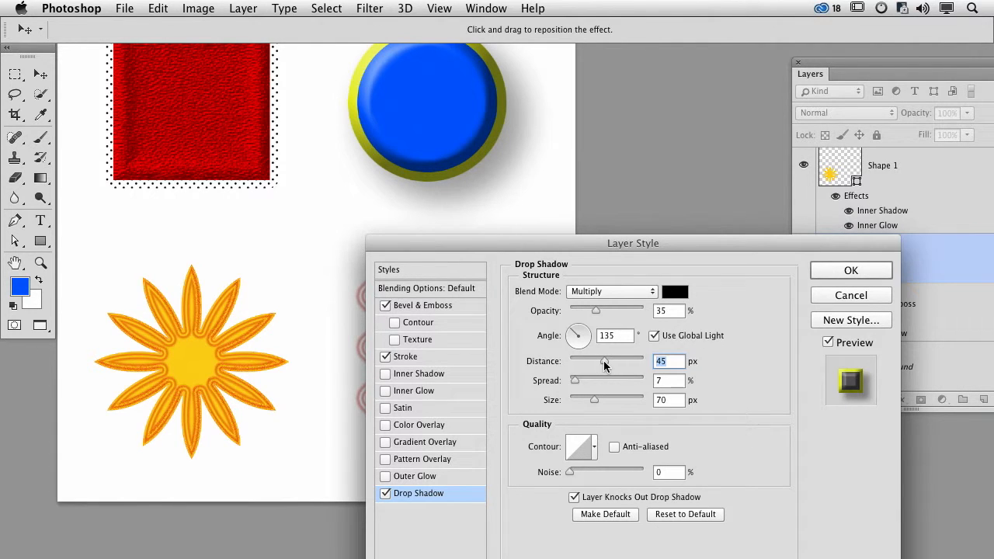
left_click_drag(604, 360, 590, 361)
left_click_drag(595, 398, 580, 395)
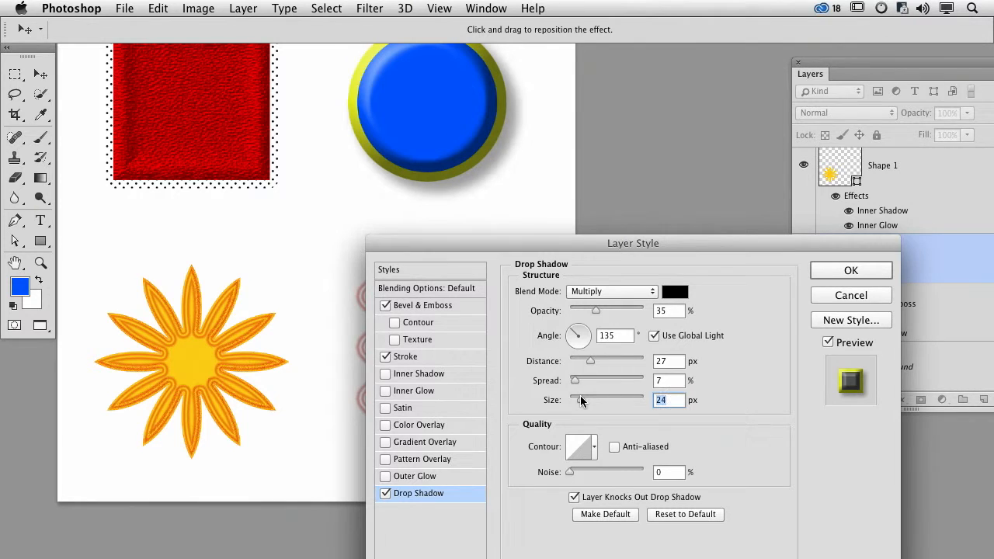
left_click_drag(590, 360, 615, 358)
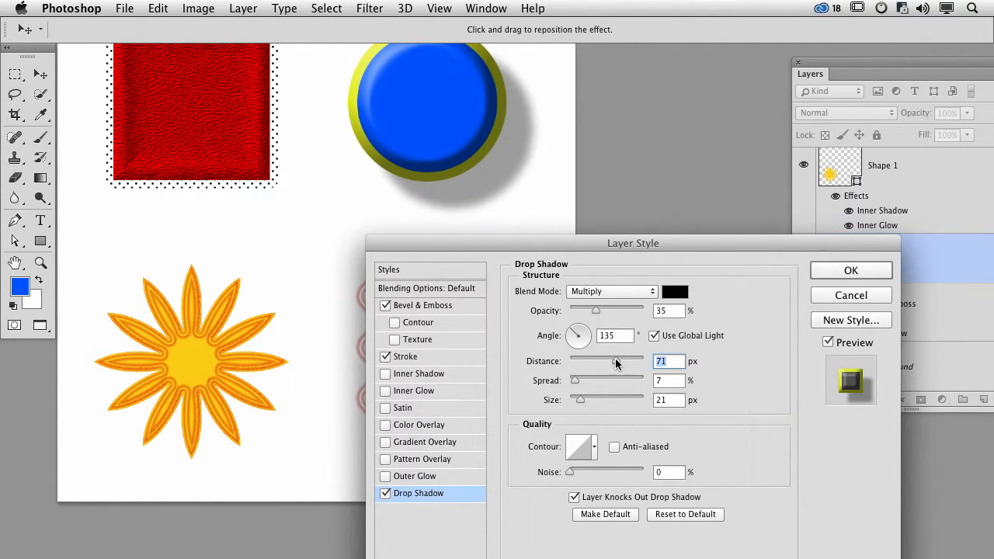
- Give the blue circle's drop shadow a contour with several small peaks and apply the layer style
left_click(594, 447)
left_click(570, 391)
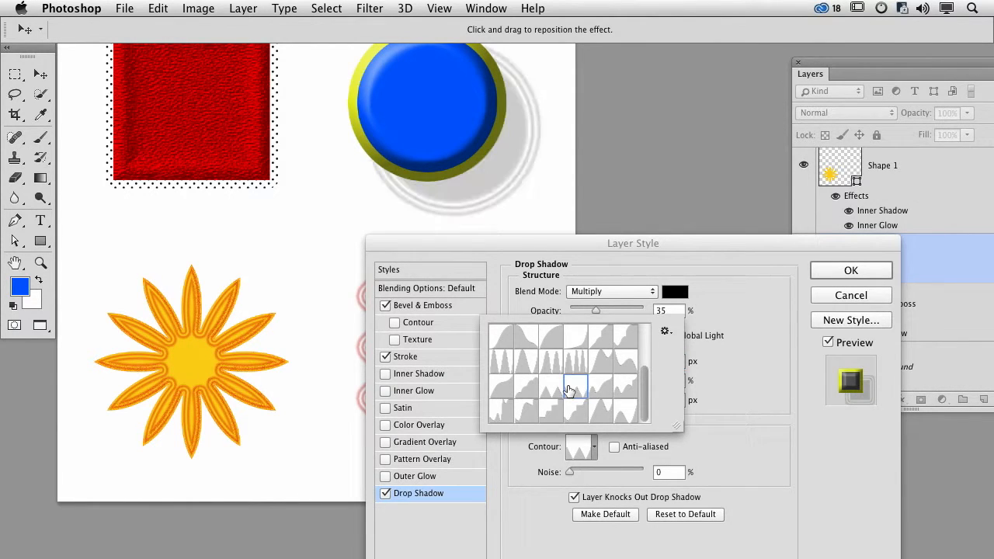
left_click(545, 393)
left_click(570, 394)
left_click(760, 254)
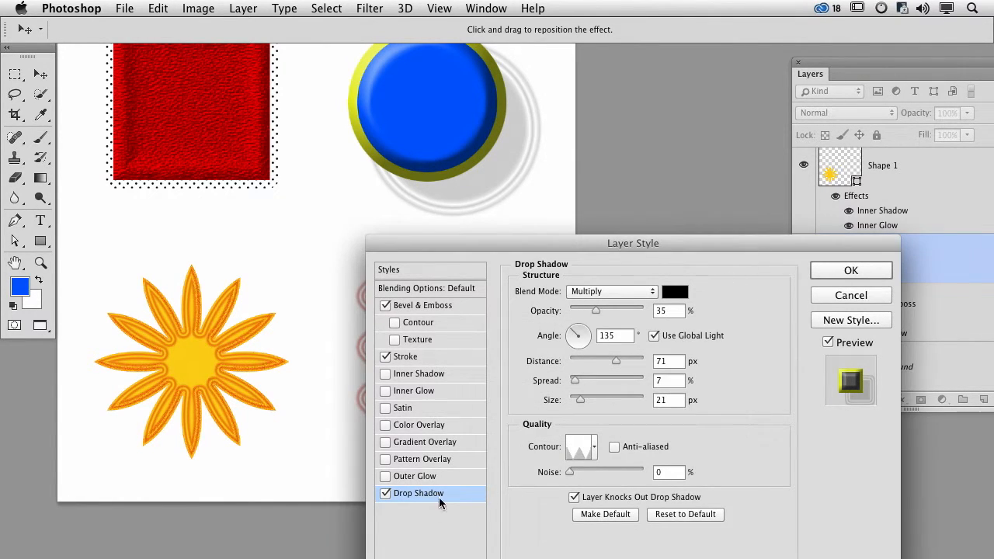
left_click(834, 267)
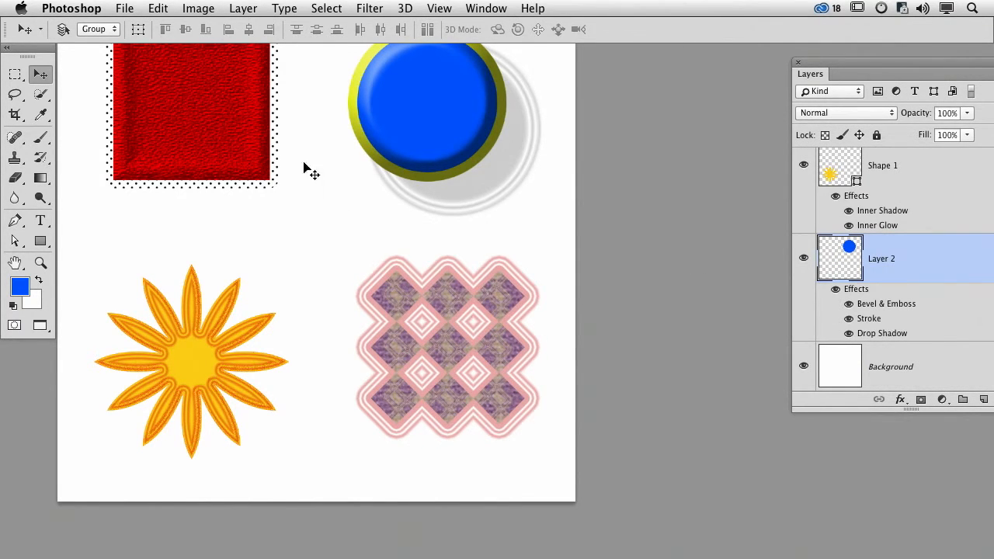
- Hide all effects of the flower, blue circle and diamond layers, and switch the red square's effects off and on
left_click_drag(304, 181, 320, 223)
left_click_drag(853, 62, 736, 33)
left_click(717, 167)
left_click(718, 260)
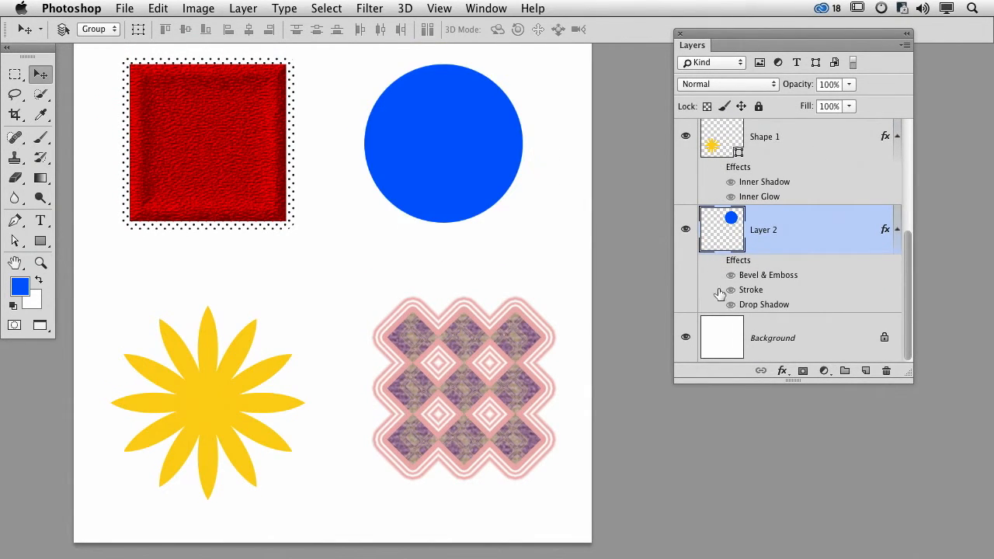
scroll(787, 266, "up", 3)
scroll(787, 266, "up", 3)
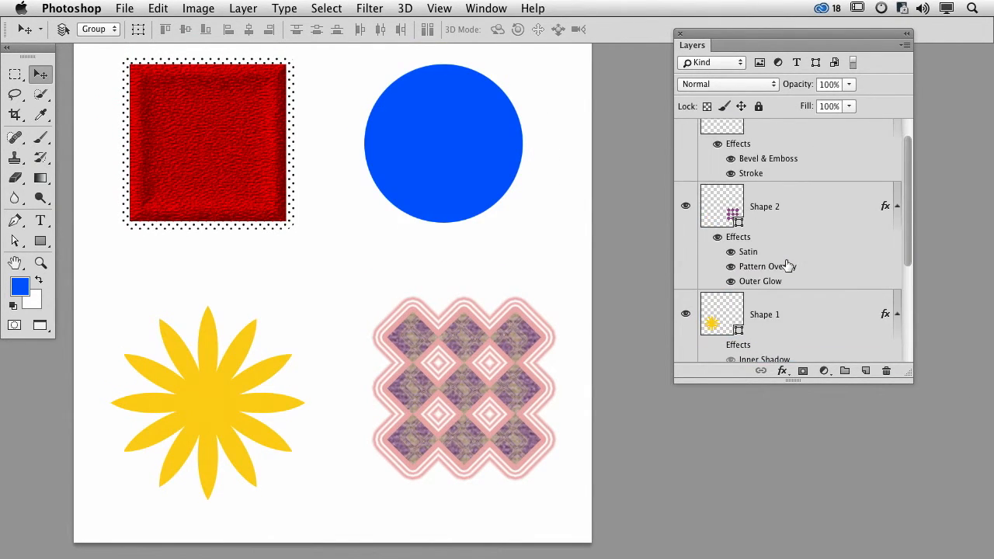
left_click(718, 239)
scroll(724, 283, "down", 3)
scroll(725, 226, "up", 5)
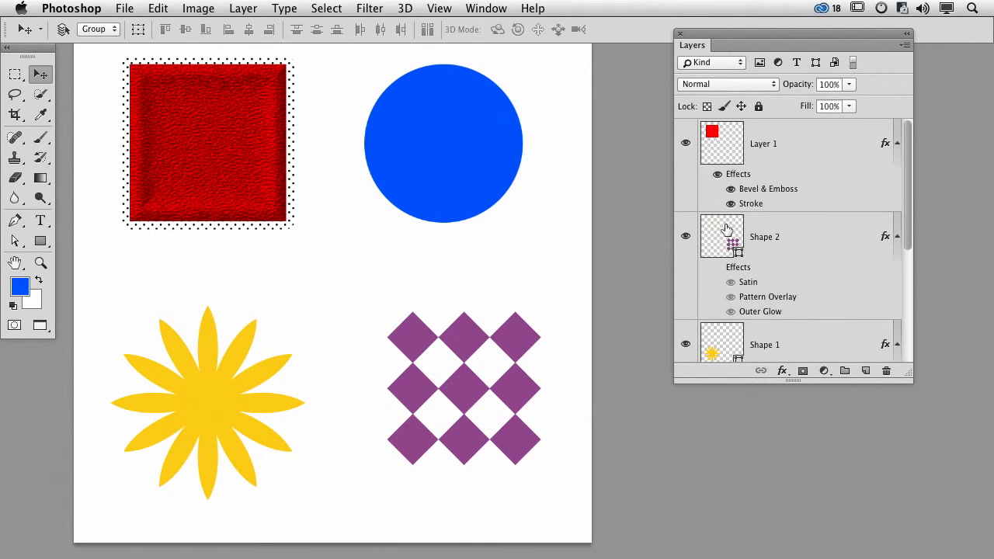
left_click(717, 174)
left_click(717, 174)
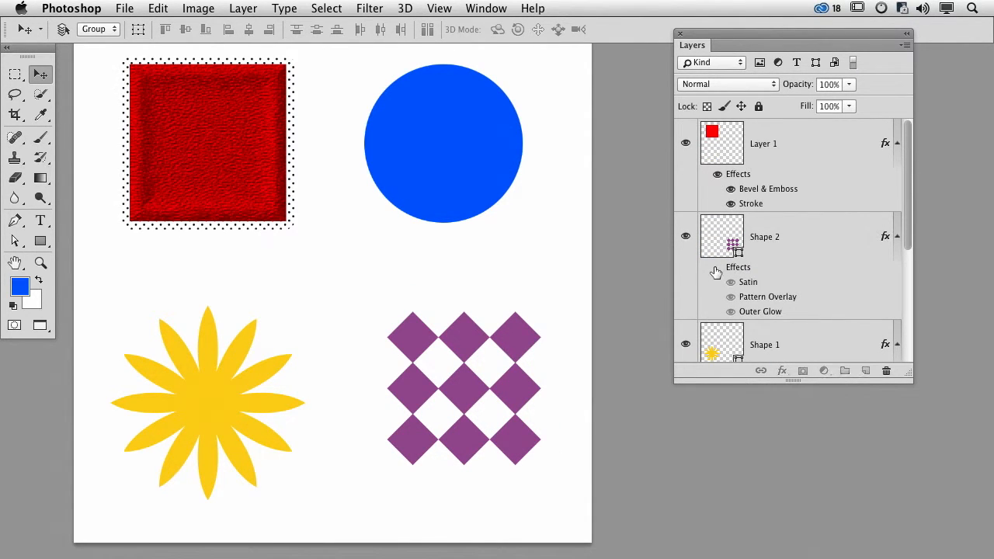
- Show the effects of the diamond, flower and blue circle layers again
left_click(718, 267)
scroll(760, 288, "down", 3)
left_click(718, 262)
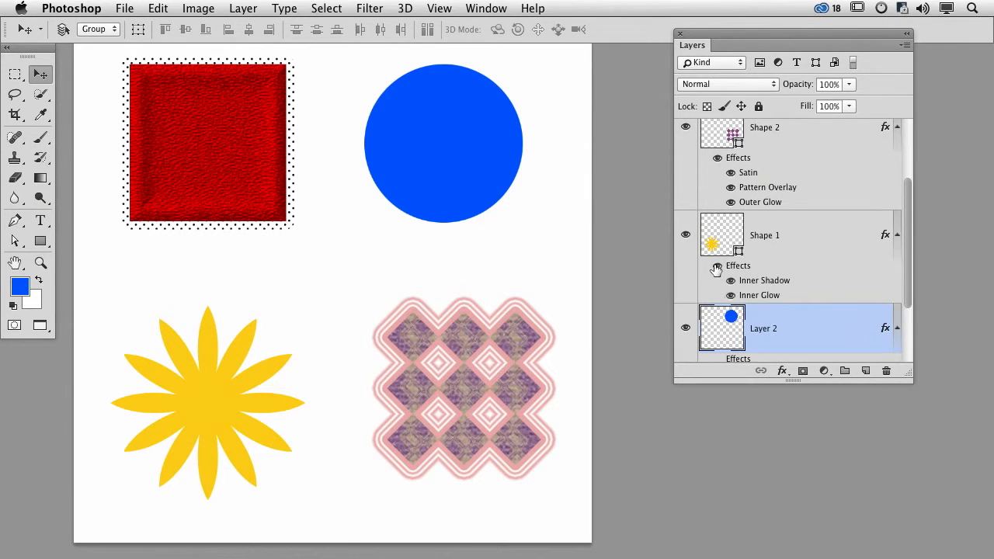
scroll(764, 280, "down", 2)
left_click(717, 260)
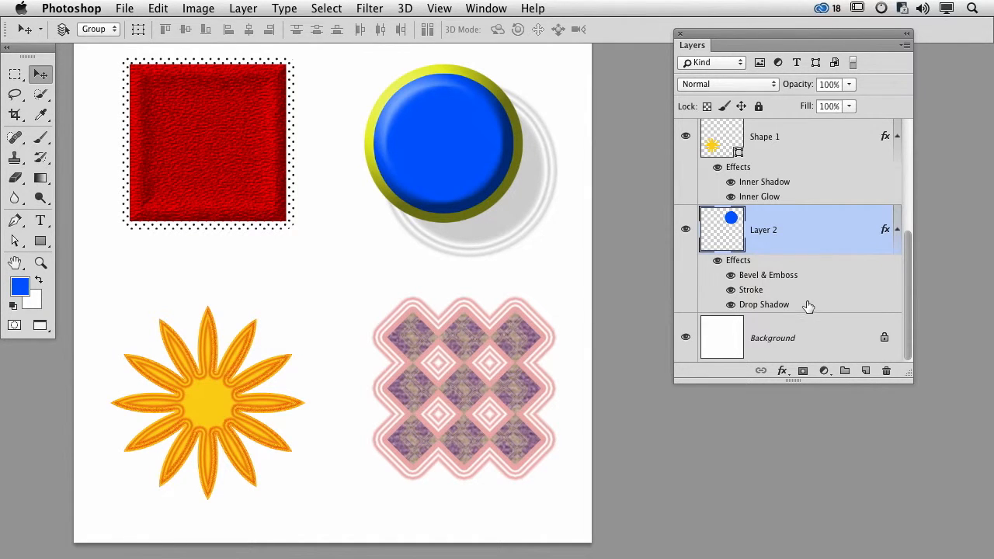
- Widen the canvas equally on both sides of the artwork to nearly three times its width
key("super+alt+c")
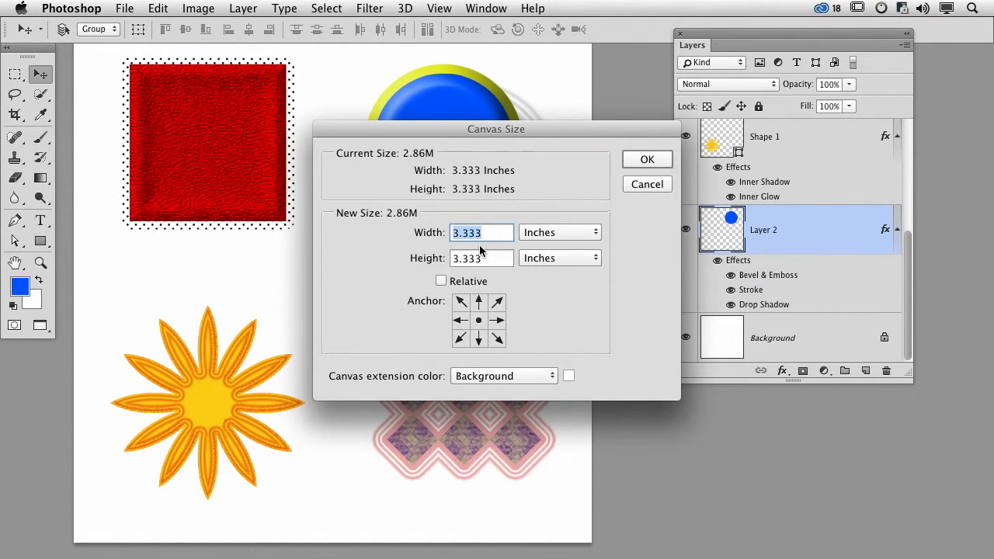
type("6")
key("Escape")
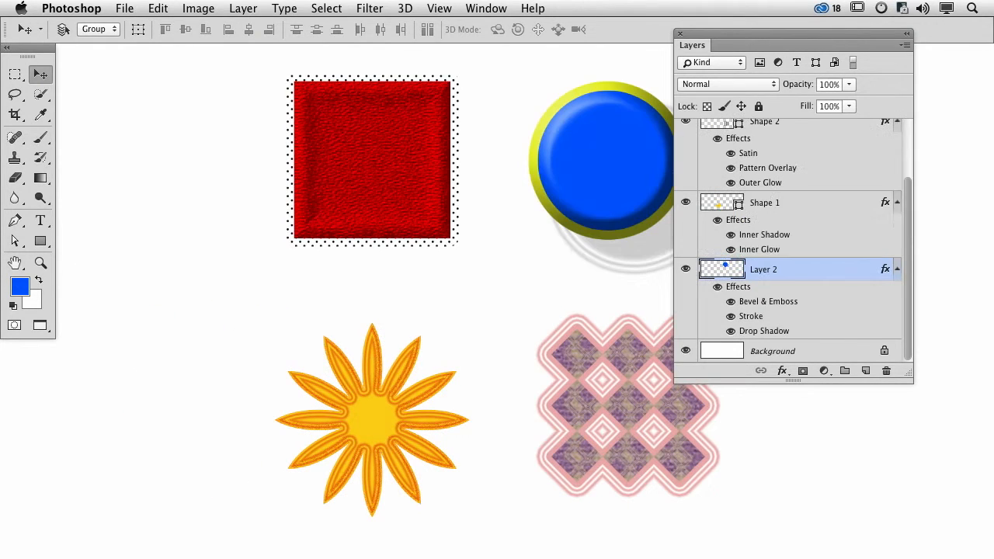
key("super+minus")
key("super+minus")
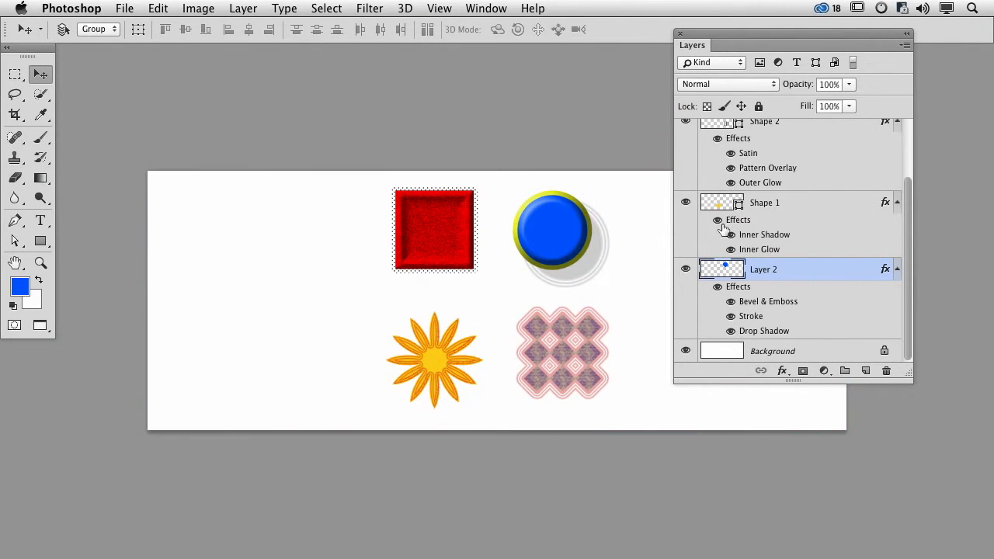
- Draw a heart custom shape about 351 by 310 px on a new layer, in the empty area left of the red square
left_click(866, 370)
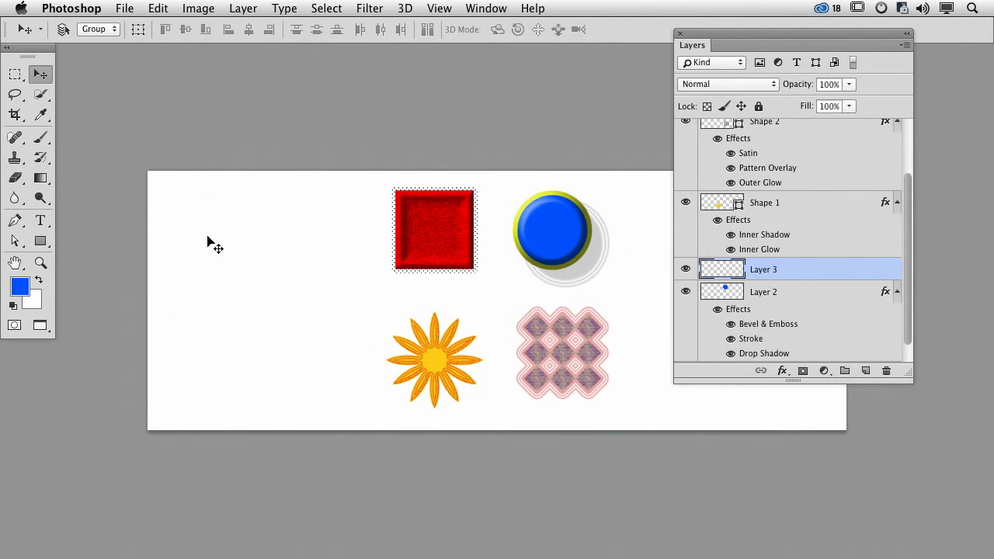
left_click(41, 243)
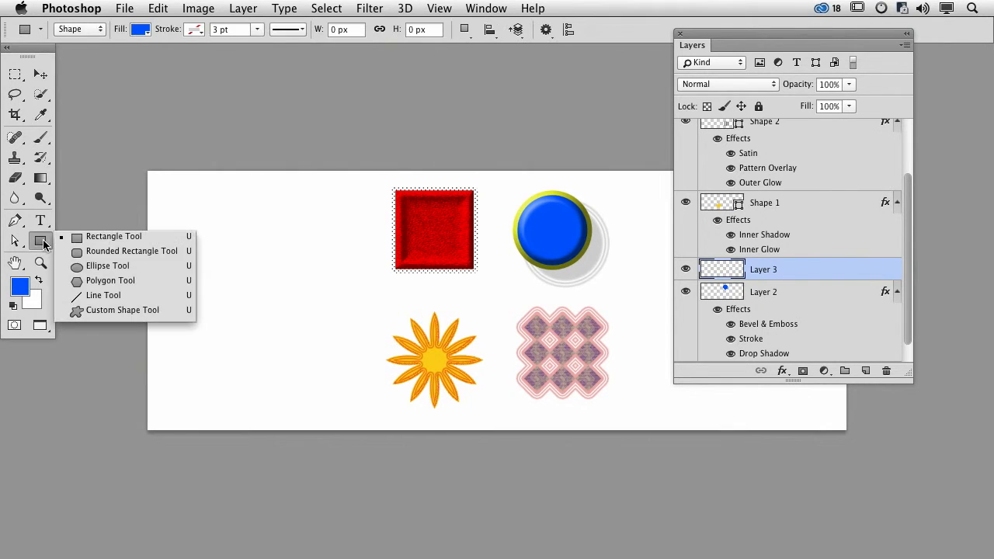
left_click(114, 311)
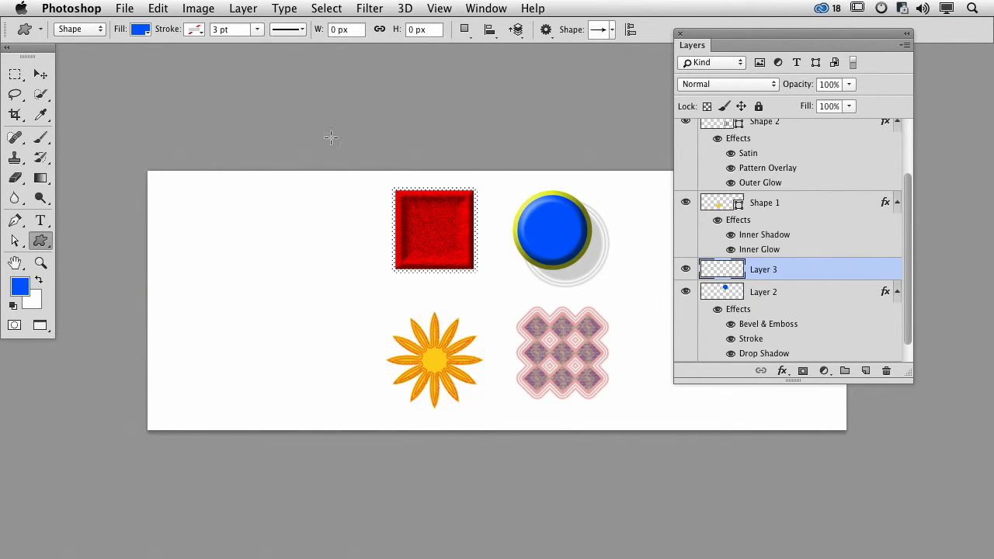
left_click(612, 30)
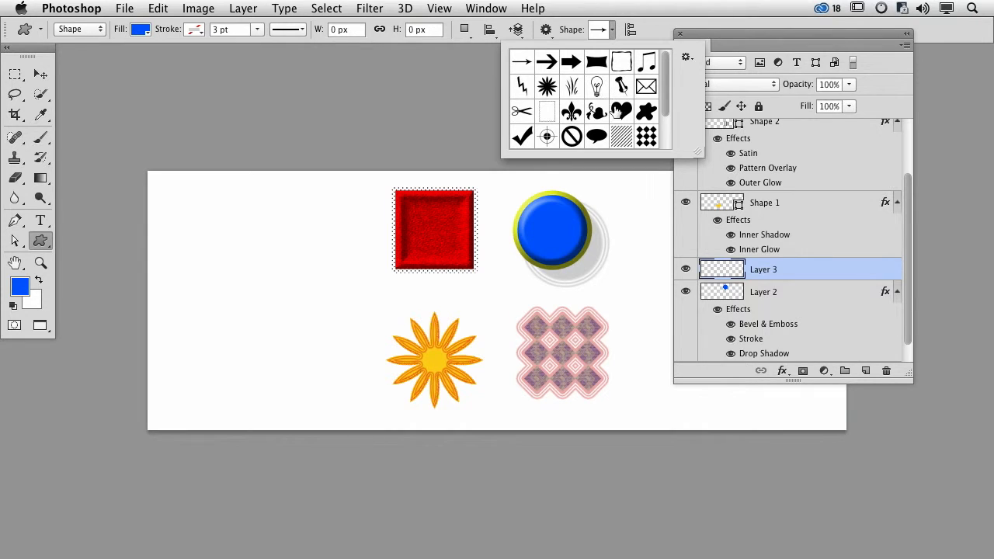
left_click(621, 111)
left_click_drag(226, 223, 312, 296)
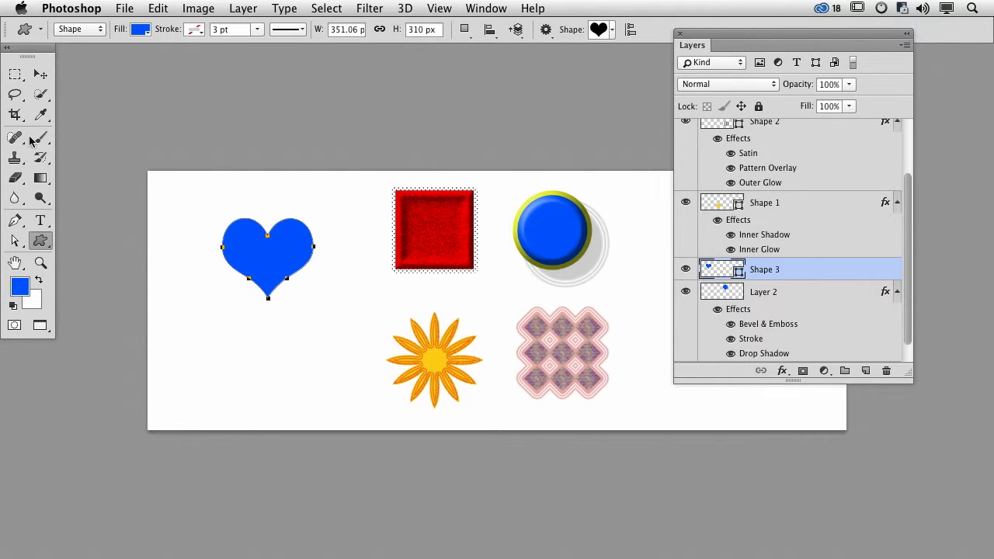
- Change the heart shape's fill colour to pink
left_click(140, 30)
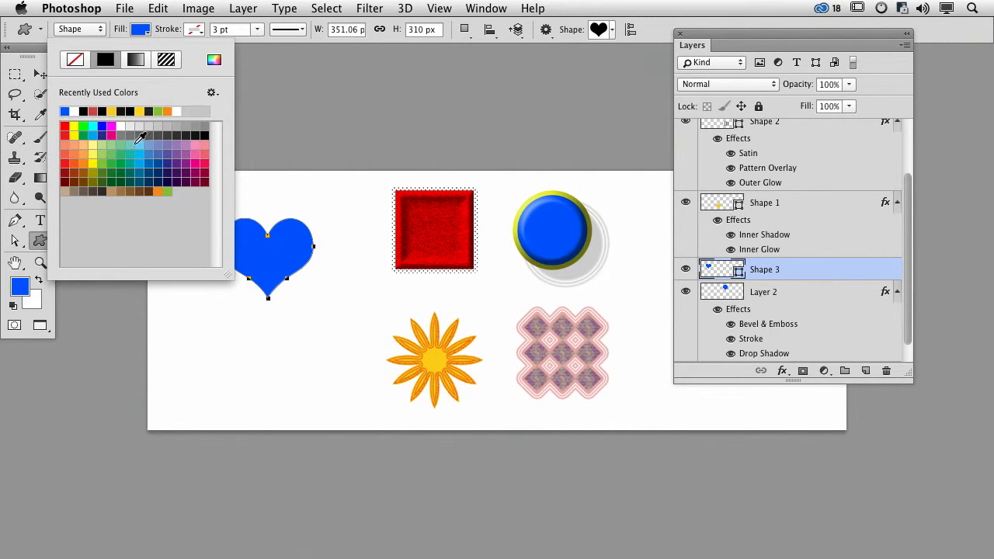
left_click(201, 150)
left_click(161, 7)
left_click(162, 8)
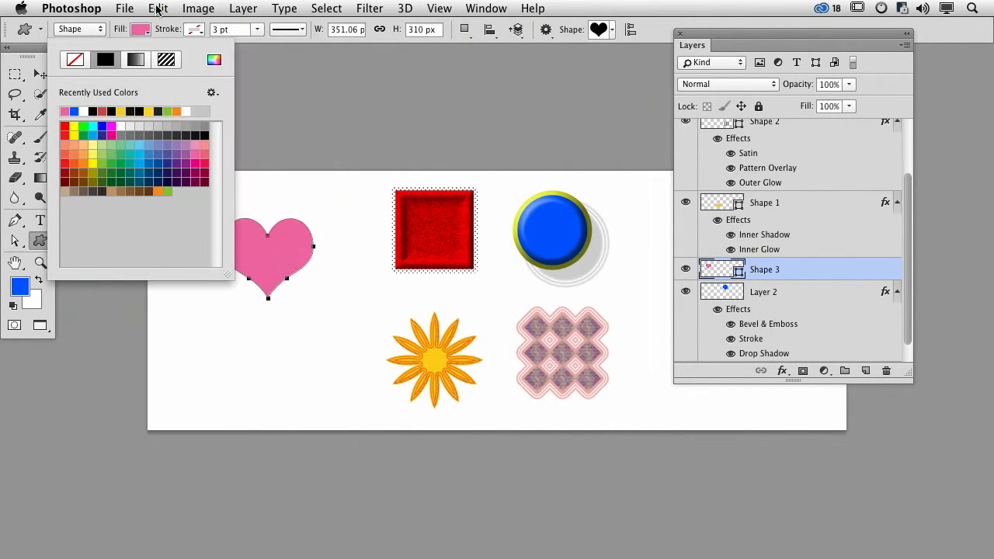
left_click(41, 74)
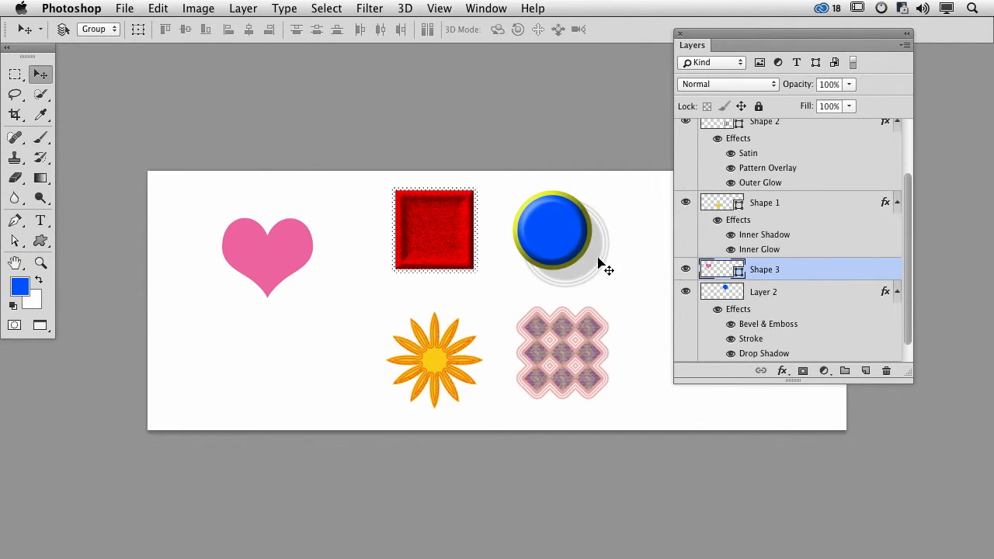
- Move the pink heart up and closer to the red square so the two sit side by side
key("super")
key("super+plus")
key("space")
left_click_drag(354, 259, 392, 245)
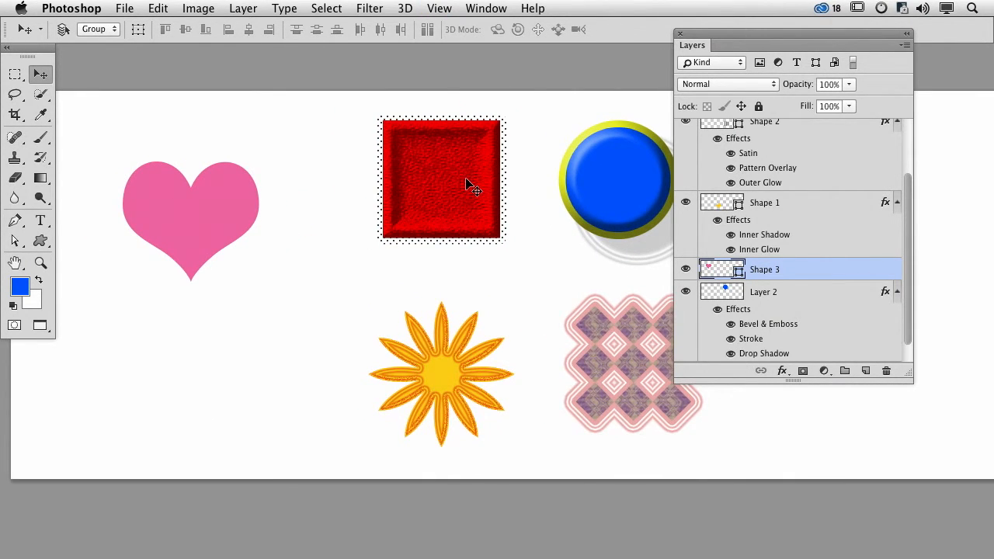
left_click_drag(195, 238, 212, 207)
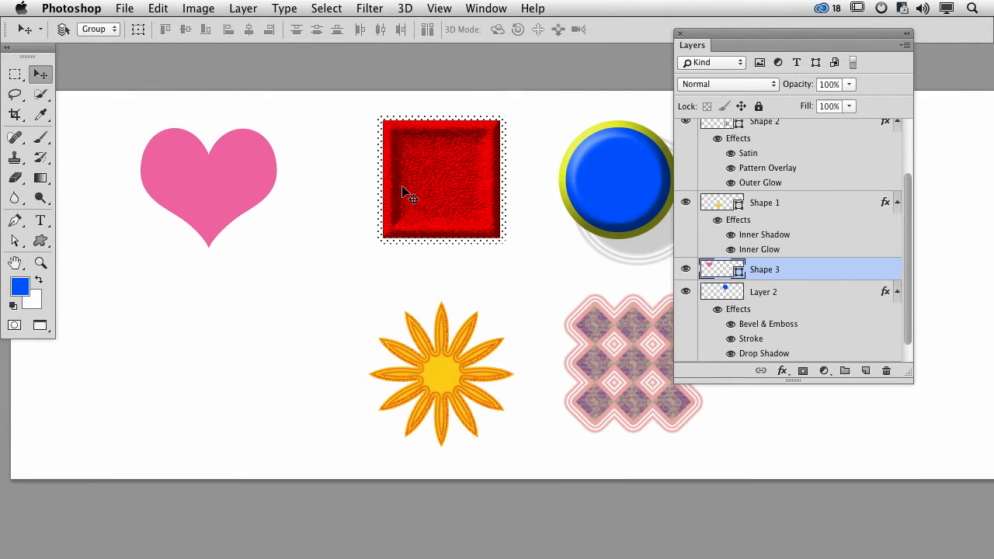
left_click_drag(221, 184, 226, 183)
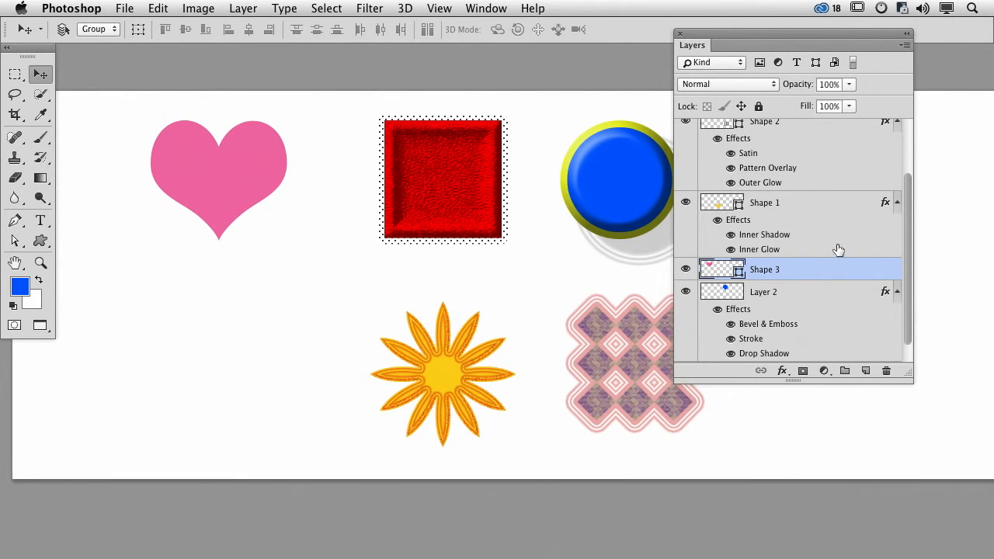
- Review the Bevel & Emboss settings of the red square's layer and close them without changes
scroll(784, 222, "up", 3)
left_click(742, 148)
double_click(746, 163)
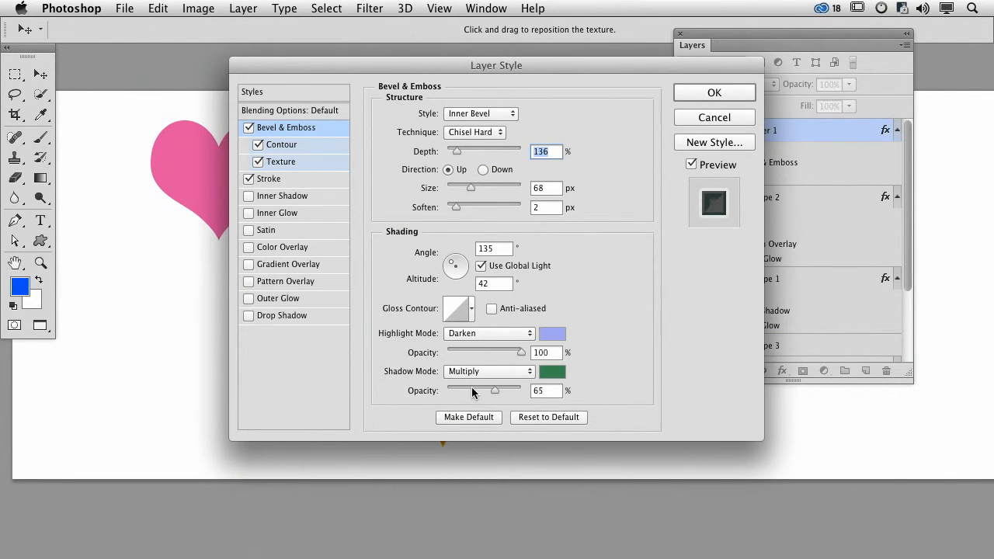
left_click(725, 120)
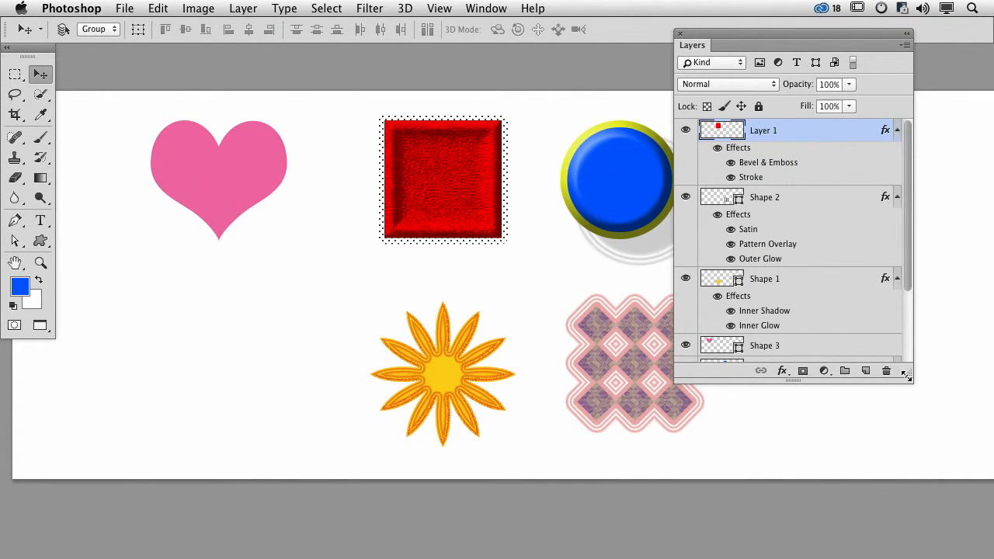
- Move the red square's whole set of effects onto the heart layer, and undo that move
left_click_drag(906, 373, 932, 449)
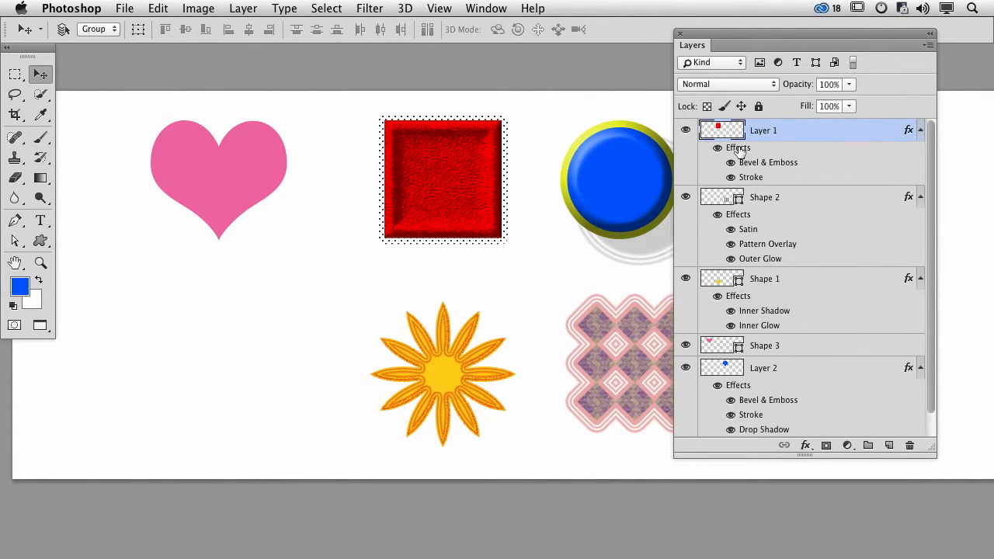
left_click_drag(739, 151, 787, 349)
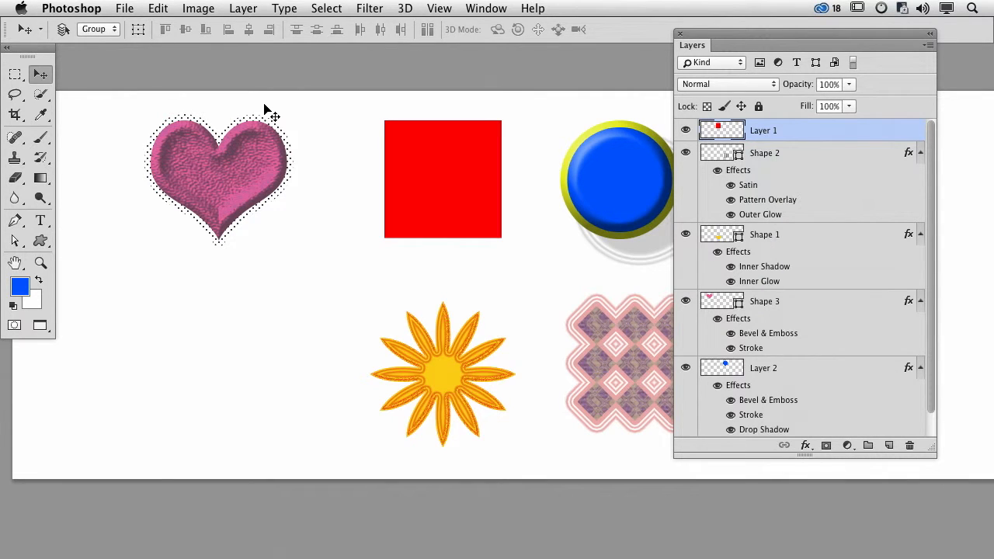
key("super+z")
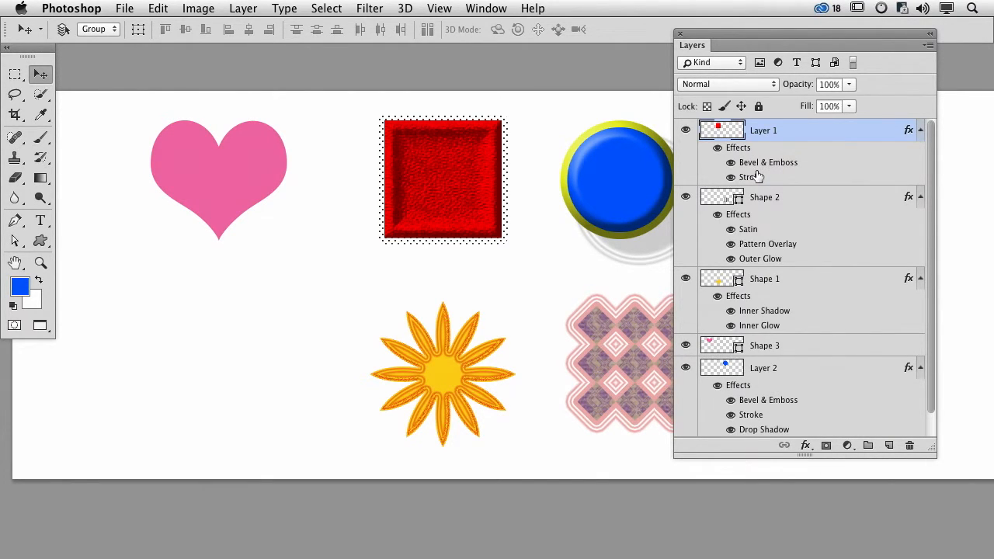
- Copy all of the red square's layer effects onto the heart layer, Shape 3
mouse_move(737, 149)
left_mouse_down()
mouse_move(745, 184)
mouse_move(807, 227)
mouse_move(825, 346)
left_mouse_up()
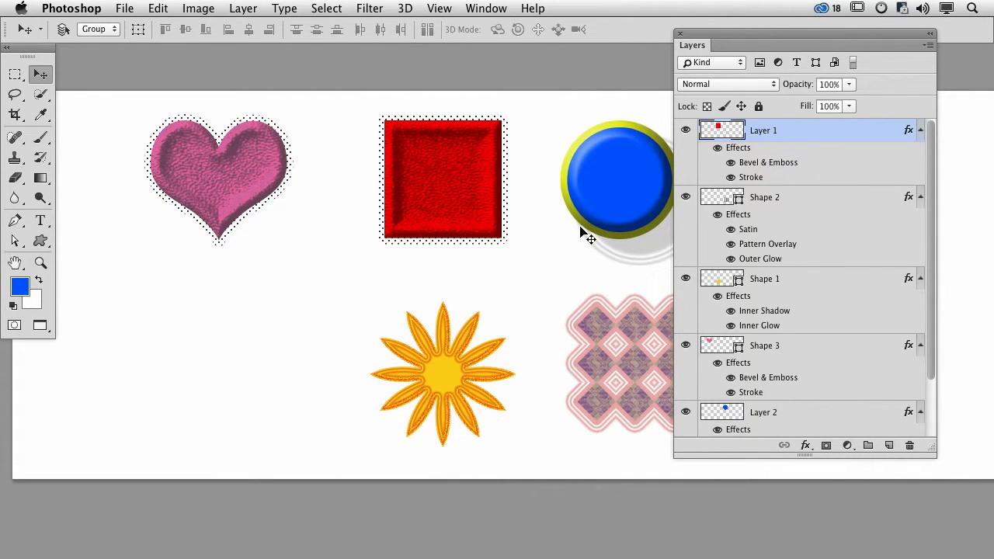
- Add a new layer and draw the grass custom shape, about 338 by 392 px, in the empty area below the pink heart
left_click(41, 242)
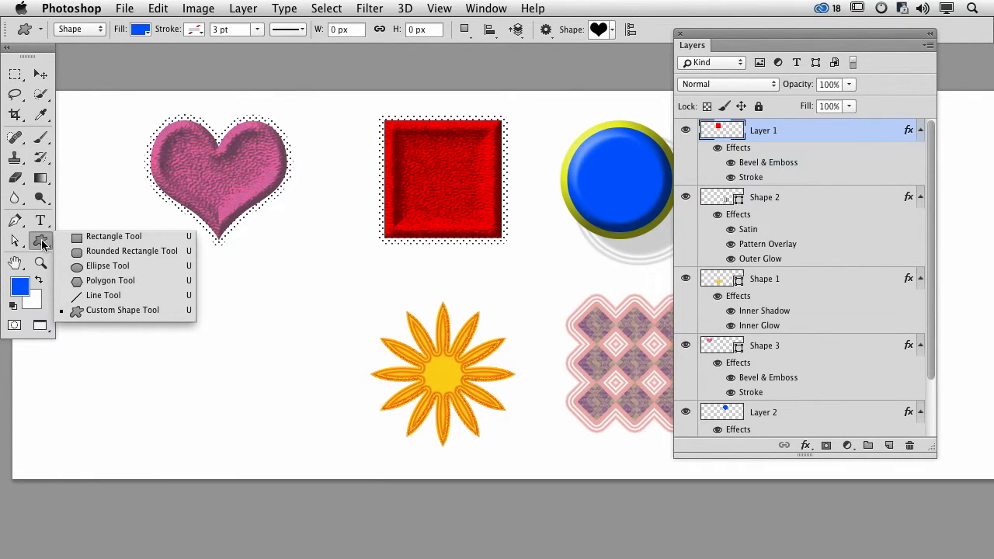
left_click(613, 33)
left_click(614, 31)
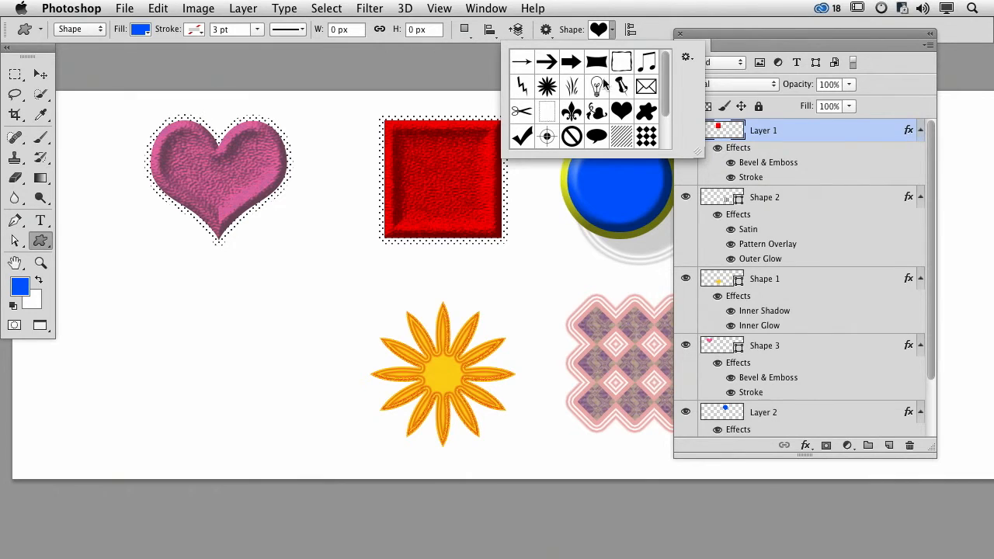
double_click(581, 110)
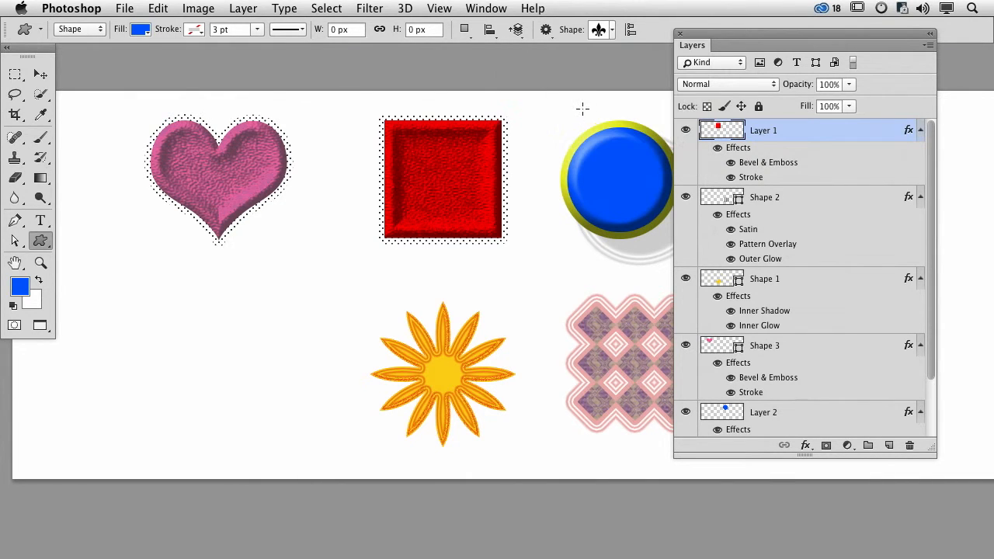
left_click(613, 31)
left_click(574, 85)
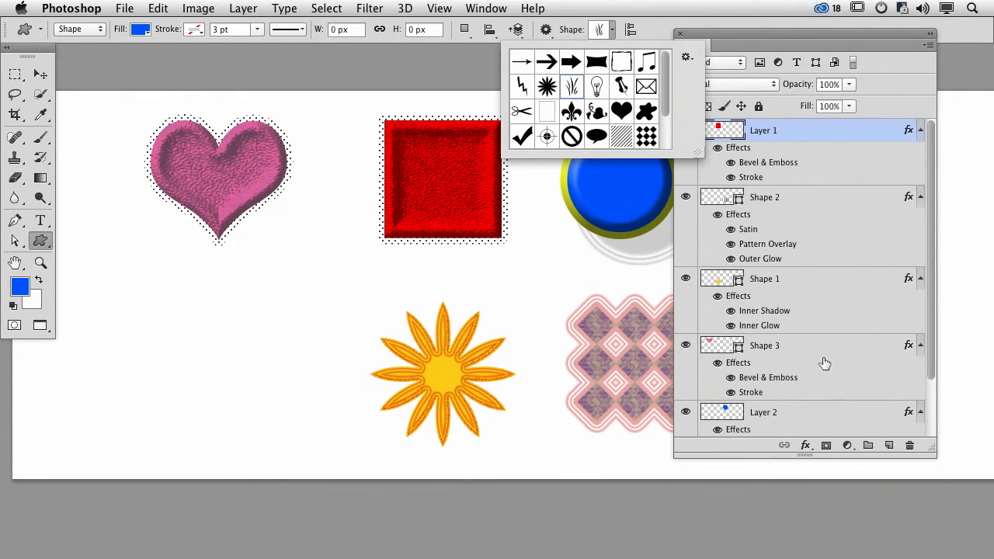
left_click(888, 445)
left_click_drag(184, 286, 303, 429)
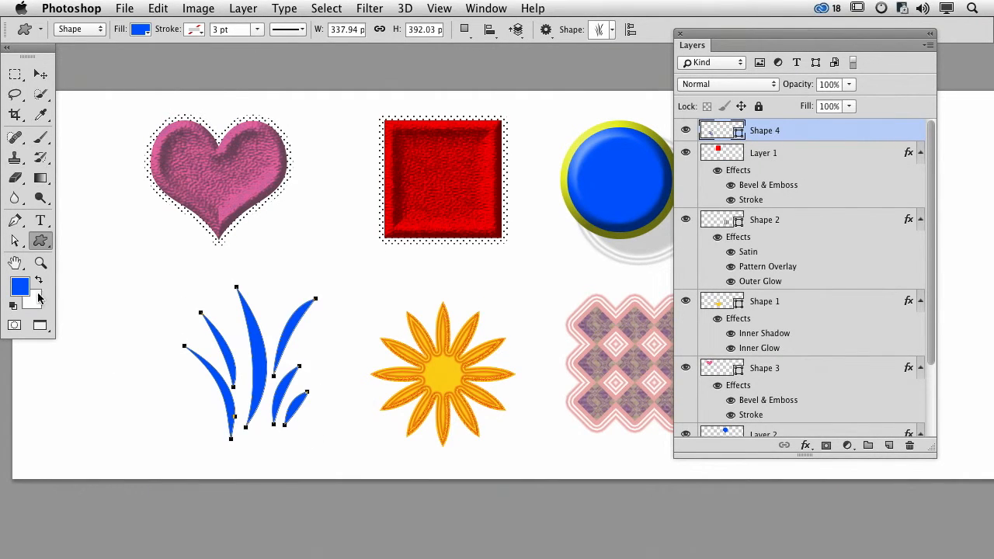
- Set the foreground color to a bright green
left_click(20, 287)
left_click(503, 255)
left_click(643, 130)
- Change the grass shape's fill to light green and move the shape slightly up and to the left
left_click(141, 31)
left_click(103, 158)
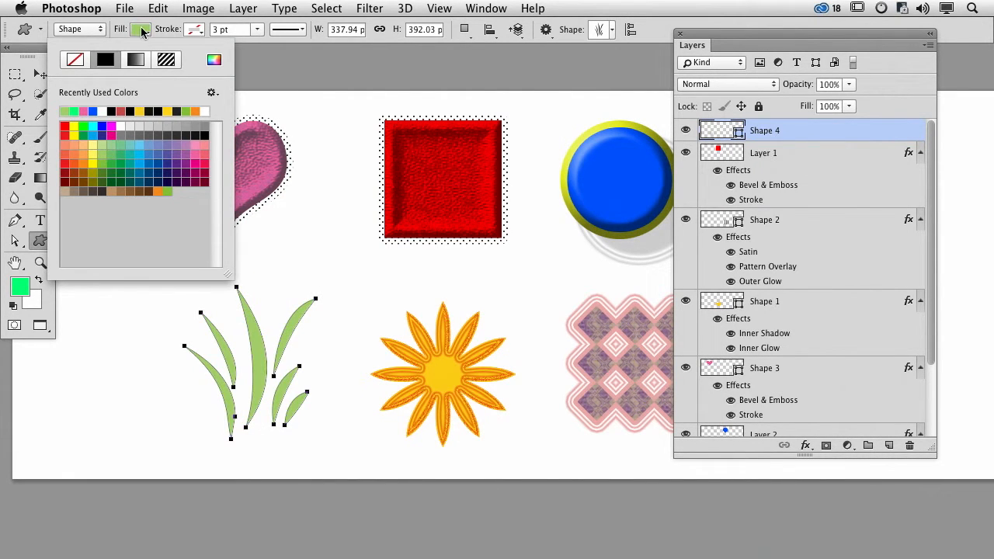
left_click(142, 31)
left_click(35, 77)
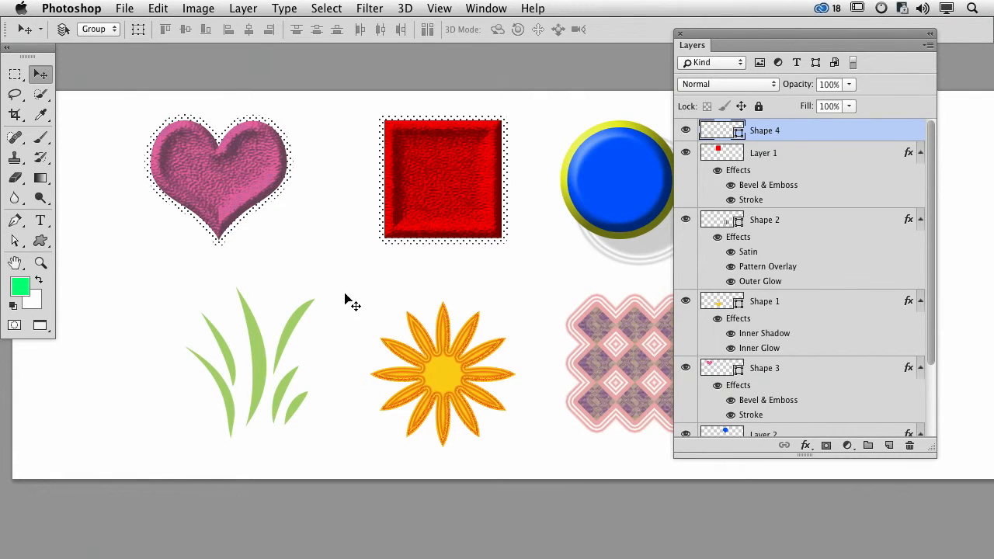
left_click_drag(259, 331, 245, 323)
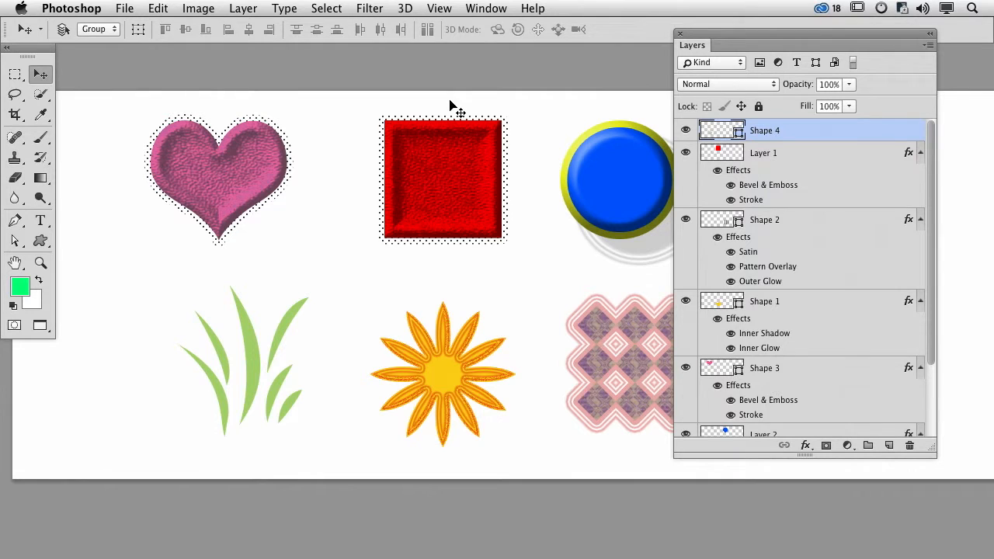
- Copy all layer effects of the diamond pattern shape, Shape 2, onto the grass layer, Shape 4
key("super")
left_click(588, 330, "super")
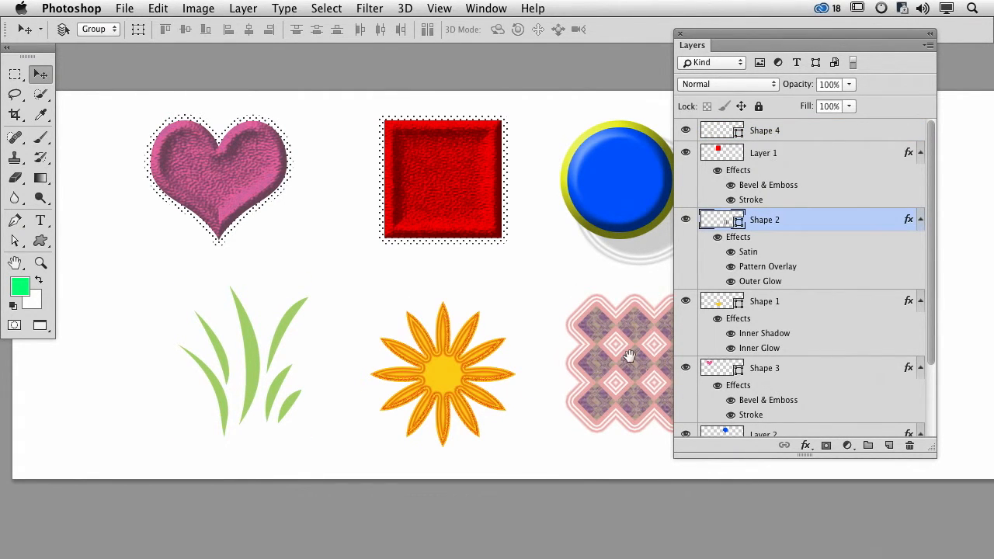
left_click_drag(629, 355, 595, 349)
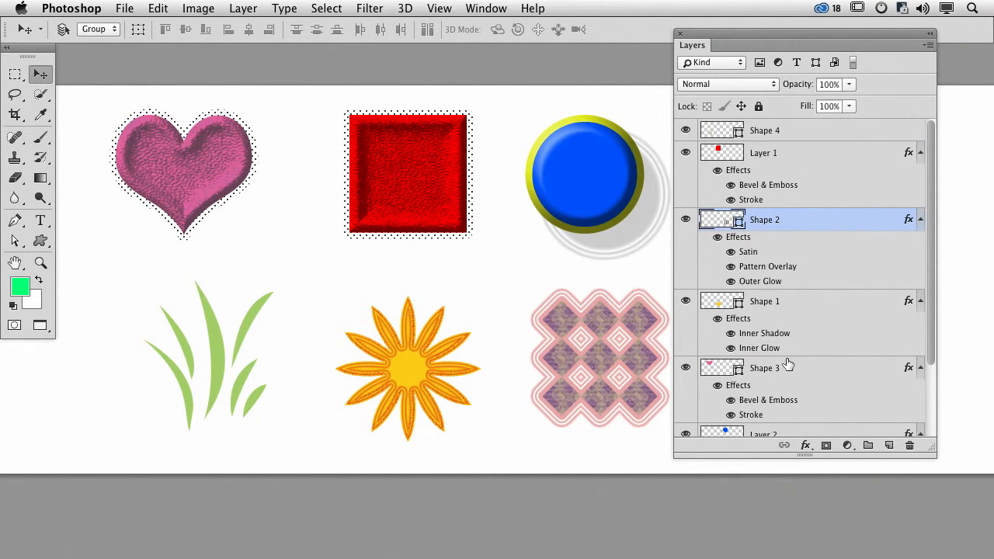
scroll(789, 362, "down", 3)
scroll(726, 375, "up", 3)
left_click(685, 219)
left_click(686, 220)
left_click_drag(745, 242, 783, 133)
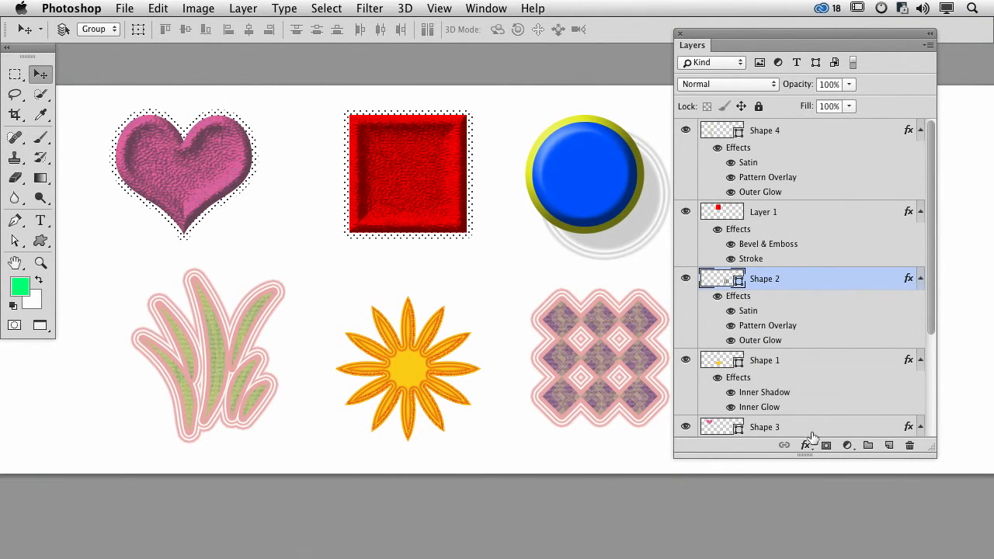
- Draw a small rounded rectangle, about 36 by 38 px, on a new layer between the heart and the red square
left_click(889, 445)
left_click(40, 240)
left_click(85, 253)
left_click_drag(267, 218, 284, 234)
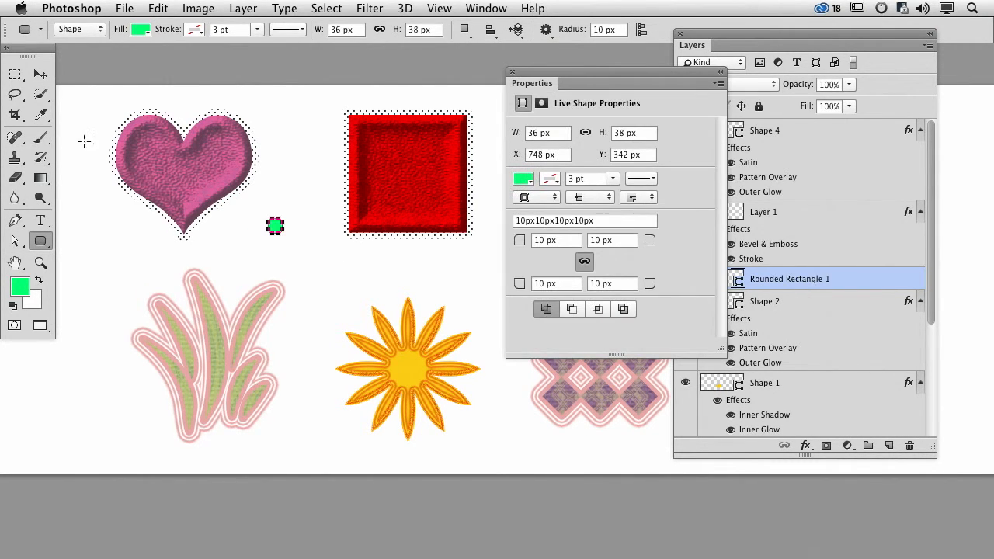
left_click(41, 74)
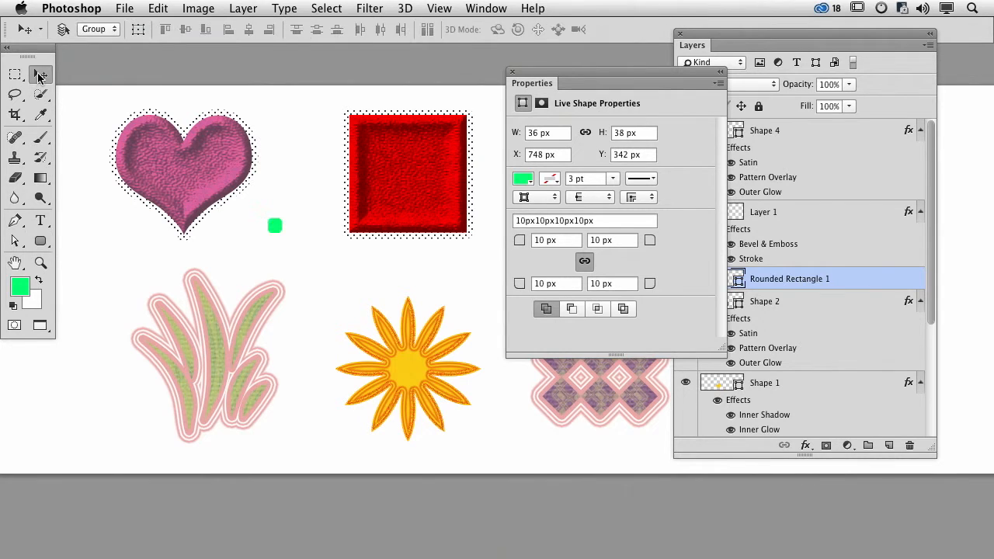
left_click(512, 71)
key("super+z")
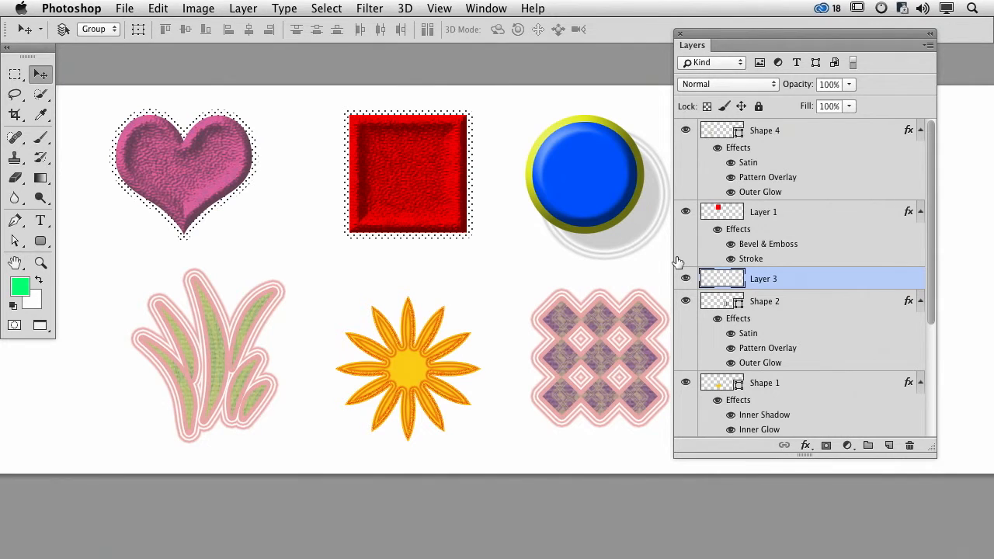
key("super+z")
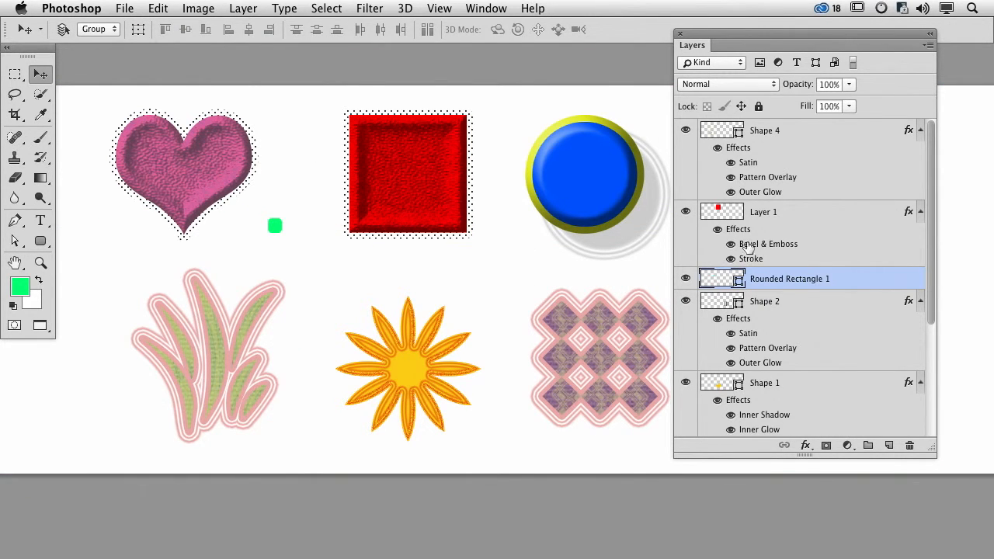
- Copy the Satin, Pattern Overlay and Outer Glow effects of Shape 2 onto the Rounded Rectangle 1 layer
left_click(685, 302)
left_click(686, 302)
left_click_drag(732, 319, 750, 281)
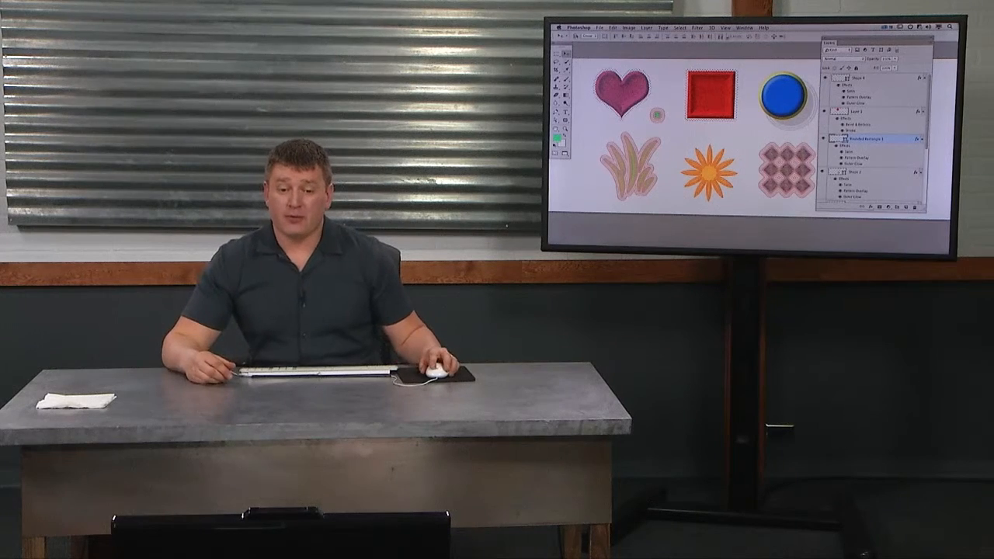
- Open the Styles panel as a separate, enlarged floating panel and close the group containing Color and Adjustments
left_click(485, 8)
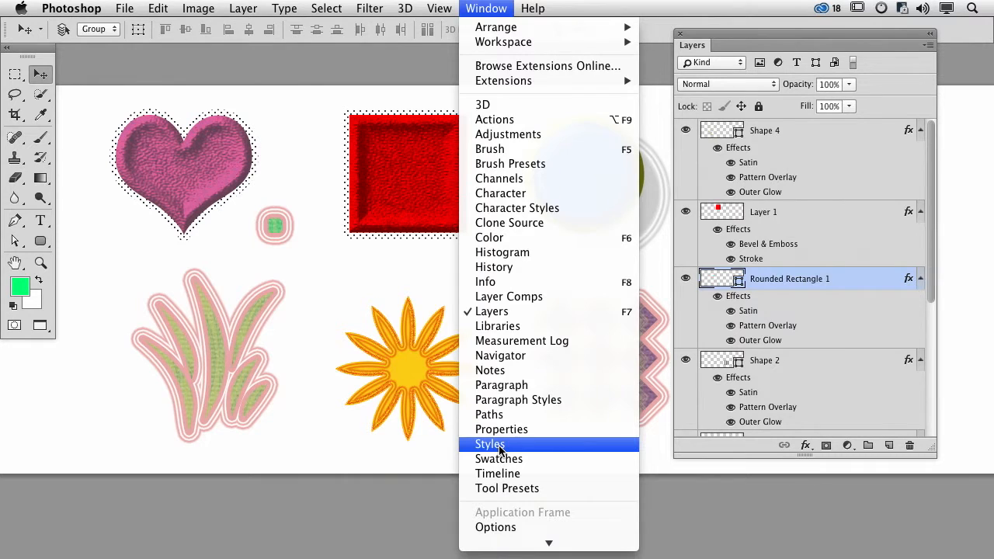
left_click(499, 448)
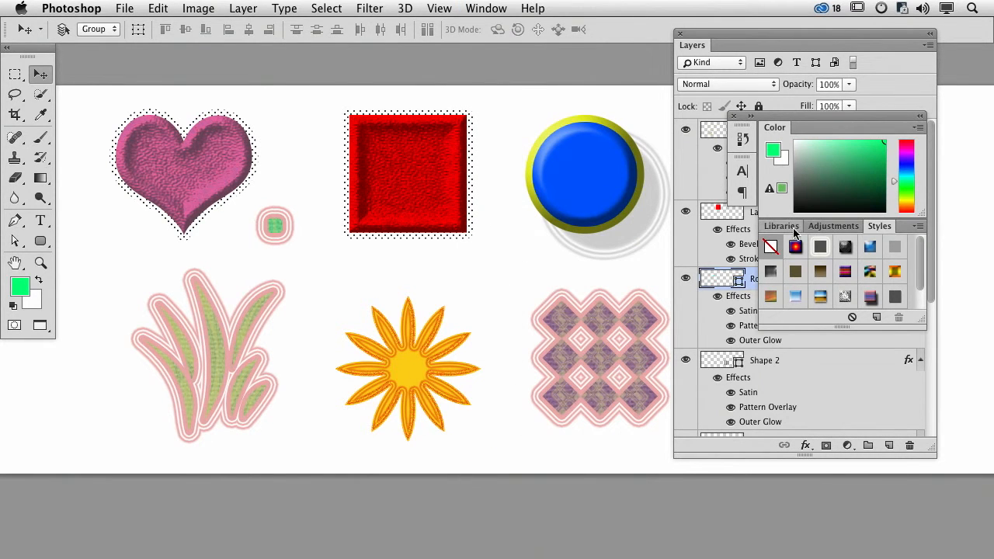
left_click_drag(872, 230, 378, 109)
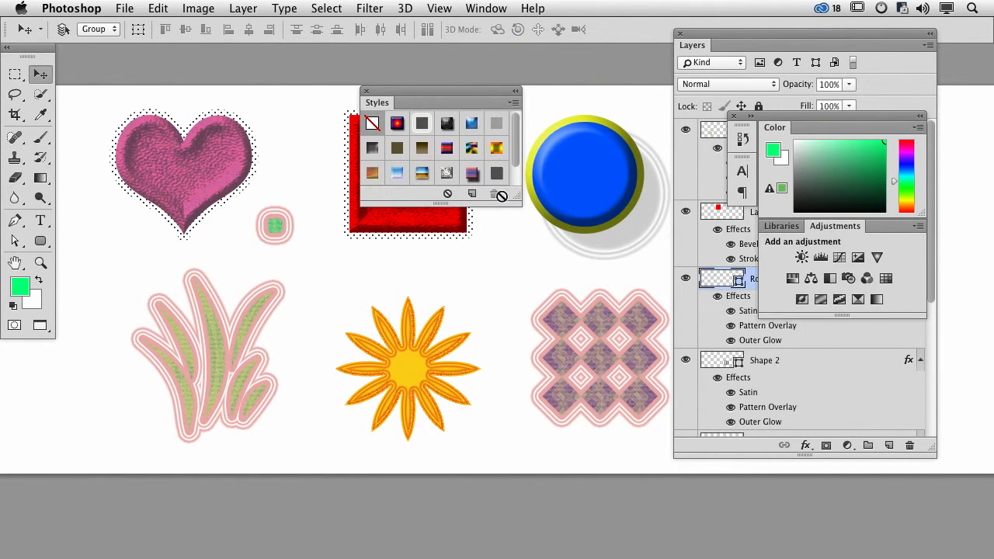
left_click_drag(514, 197, 515, 311)
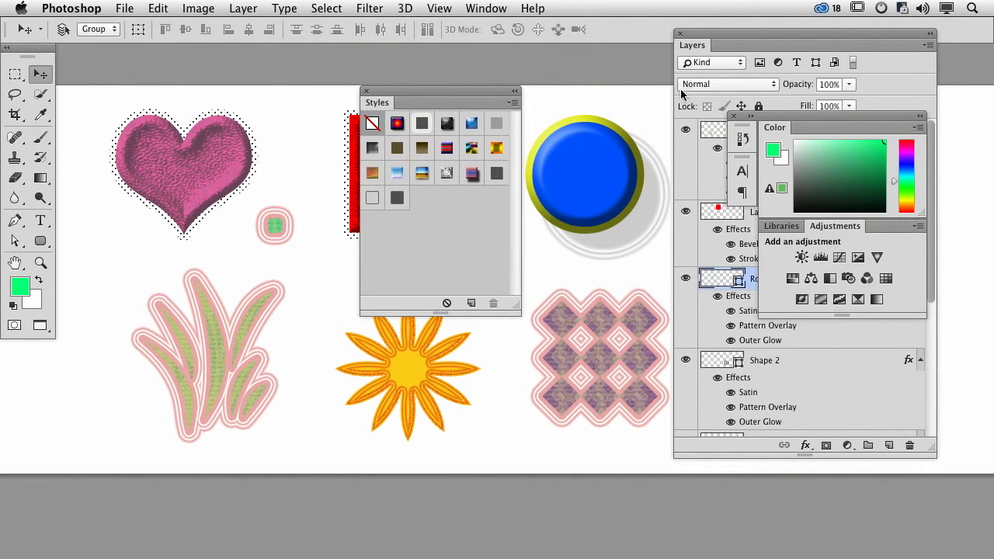
left_click(732, 116)
left_click_drag(462, 91, 519, 67)
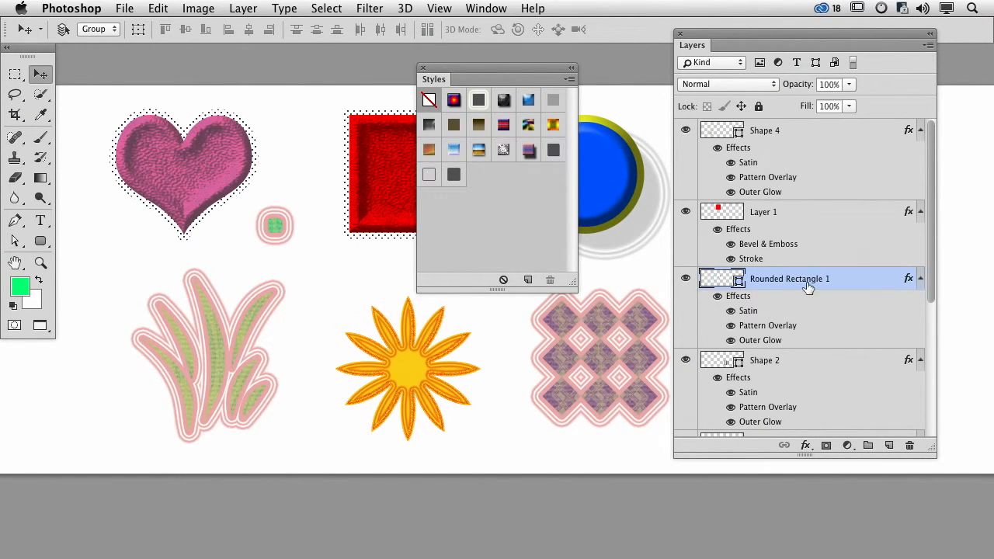
- Try several preset styles on the small rounded rectangle, ending with the solid pink Color Overlay style
left_click(504, 101)
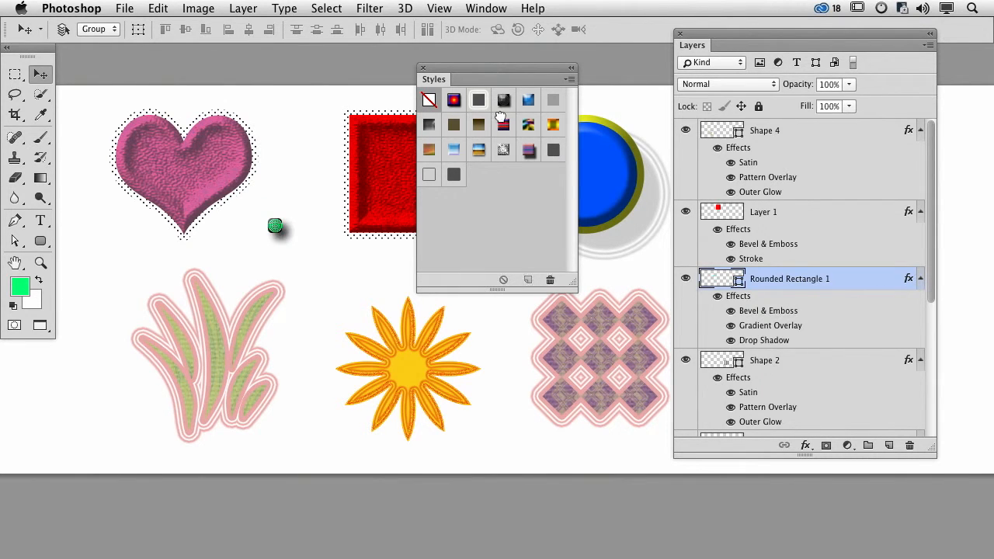
left_click(503, 124)
left_click(503, 149)
left_click(528, 149)
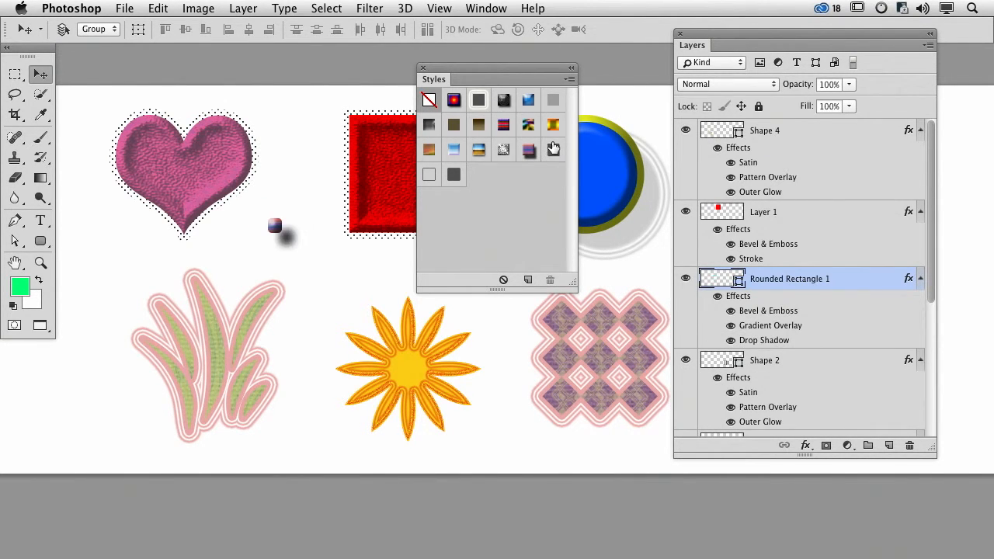
left_click(553, 149)
left_click(554, 127)
left_click(553, 100)
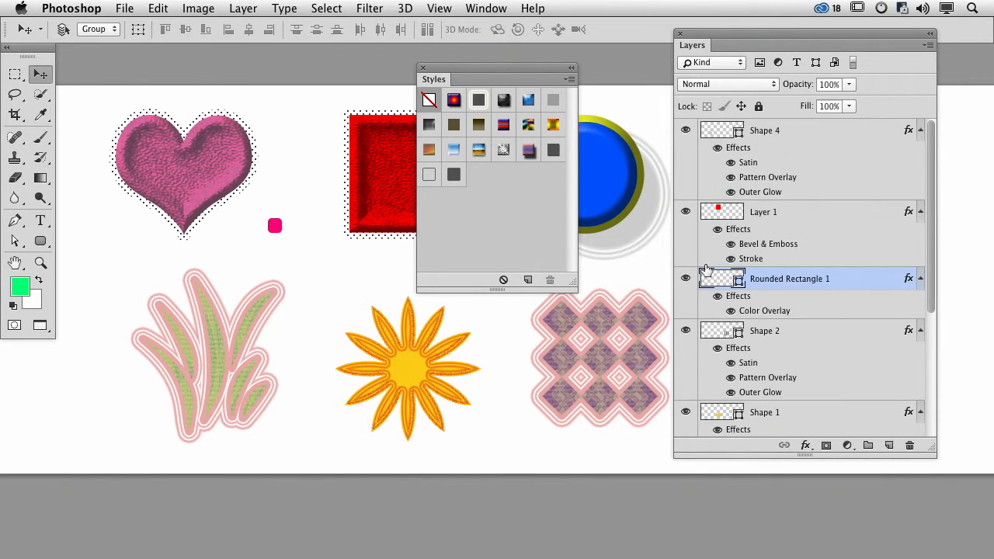
- Scale the rounded rectangle up to roughly twice its size
key("ctrl+t")
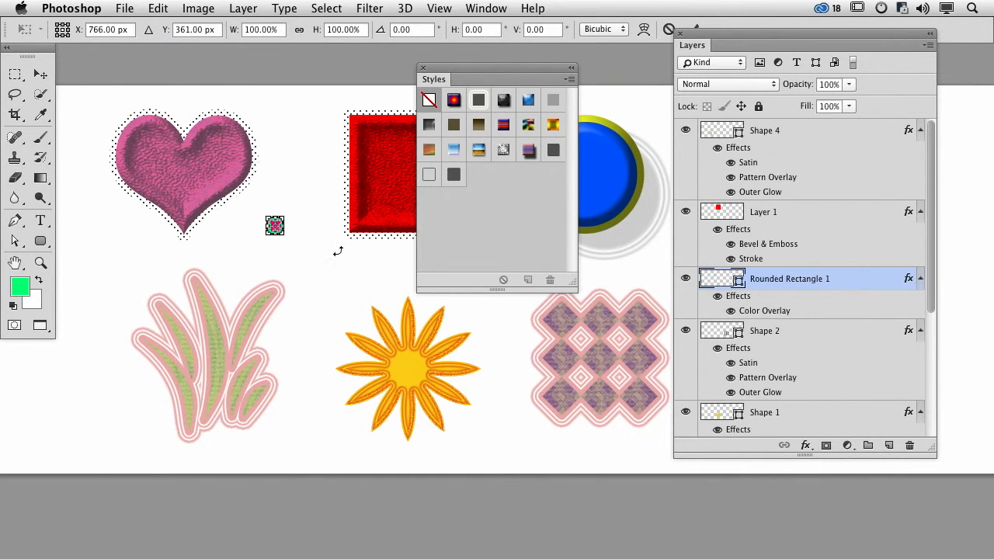
left_click_drag(285, 234, 315, 268)
key("Return")
- Try a range of preset styles on the enlarged rounded rectangle, ending with the pink and blue striped style with a drop shadow
left_click(478, 149)
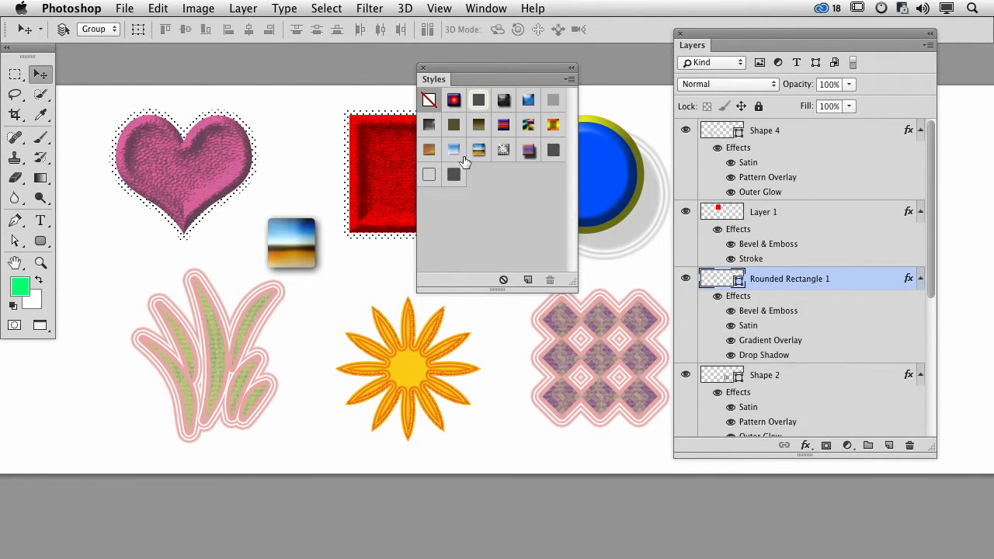
left_click(454, 176)
left_click(454, 150)
left_click(430, 150)
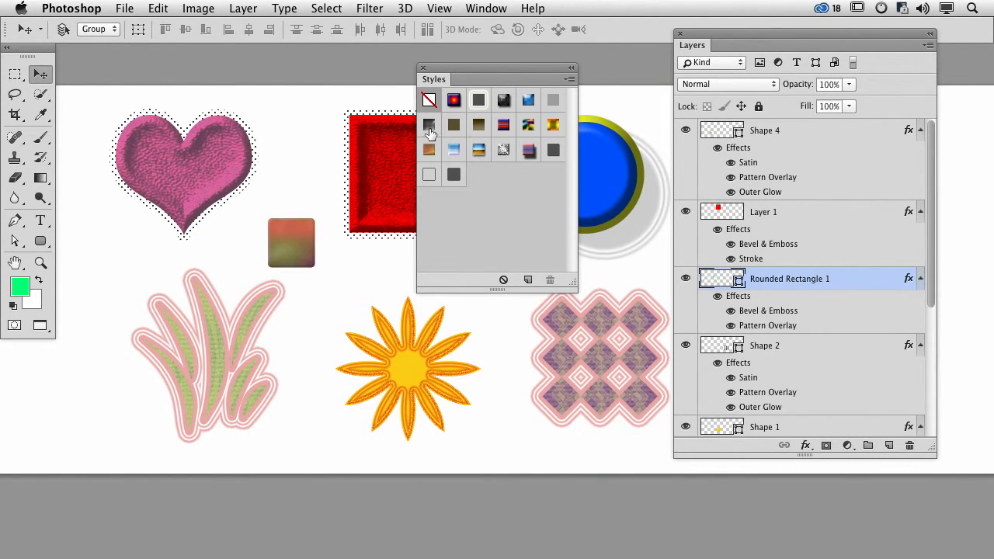
left_click(454, 125)
left_click(454, 125)
left_click(454, 99)
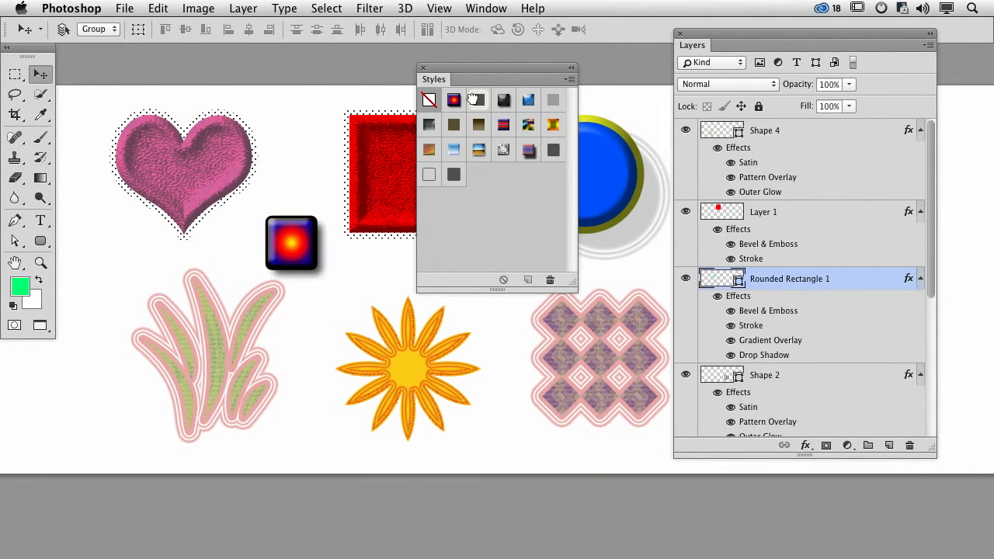
left_click(478, 100)
left_click(503, 100)
left_click(528, 100)
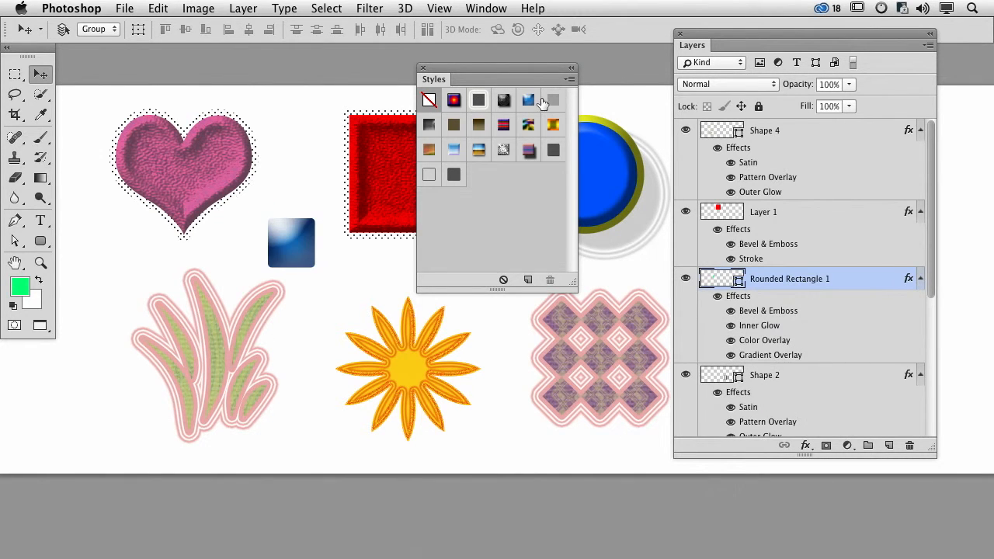
left_click(553, 100)
left_click(552, 125)
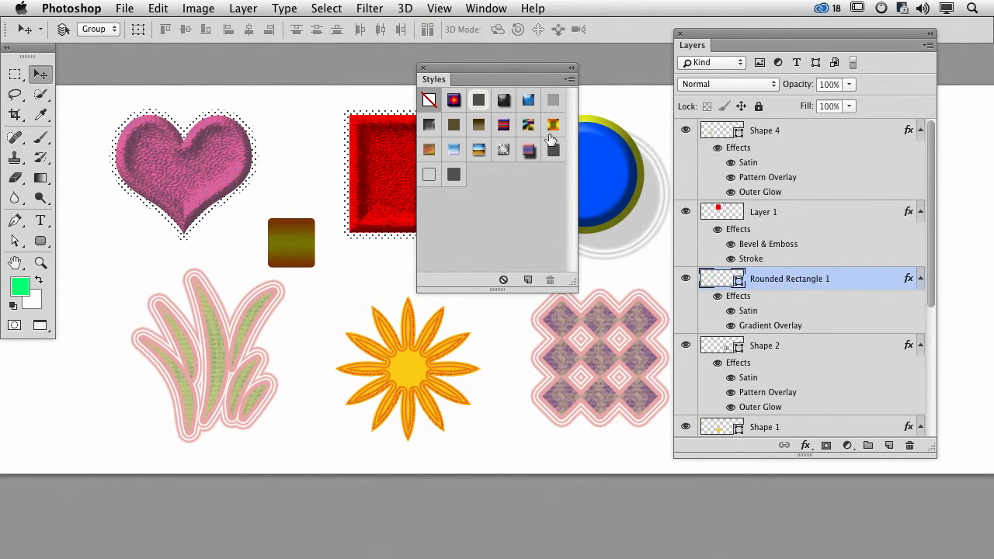
left_click(551, 149)
left_click(529, 152)
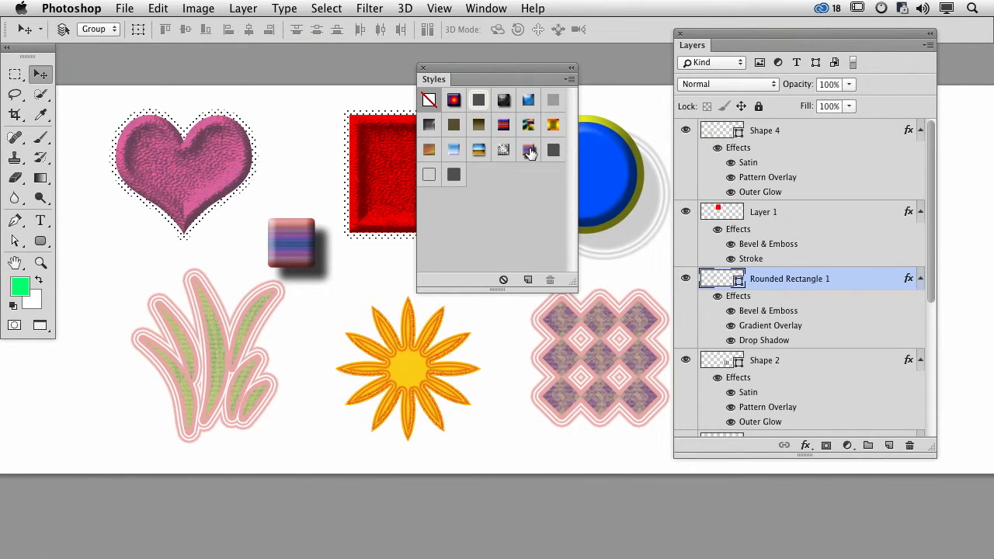
- Append the Glass Buttons style library to the current preset styles
left_click(571, 77)
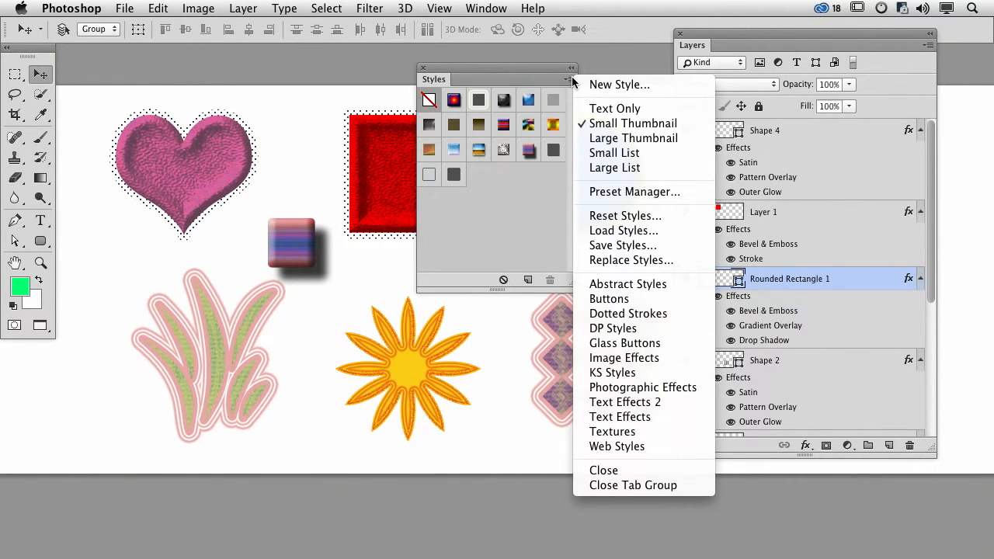
left_click(569, 80)
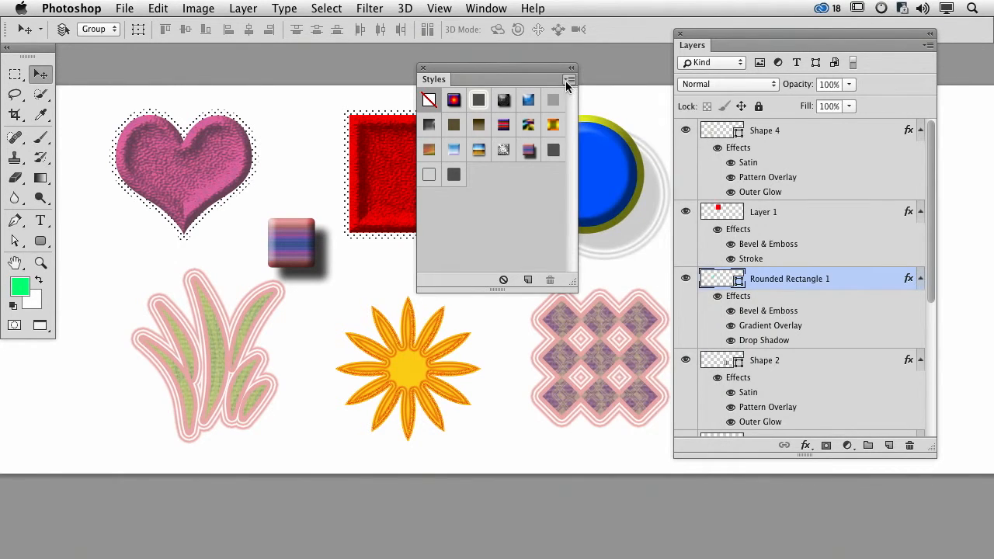
left_click(570, 80)
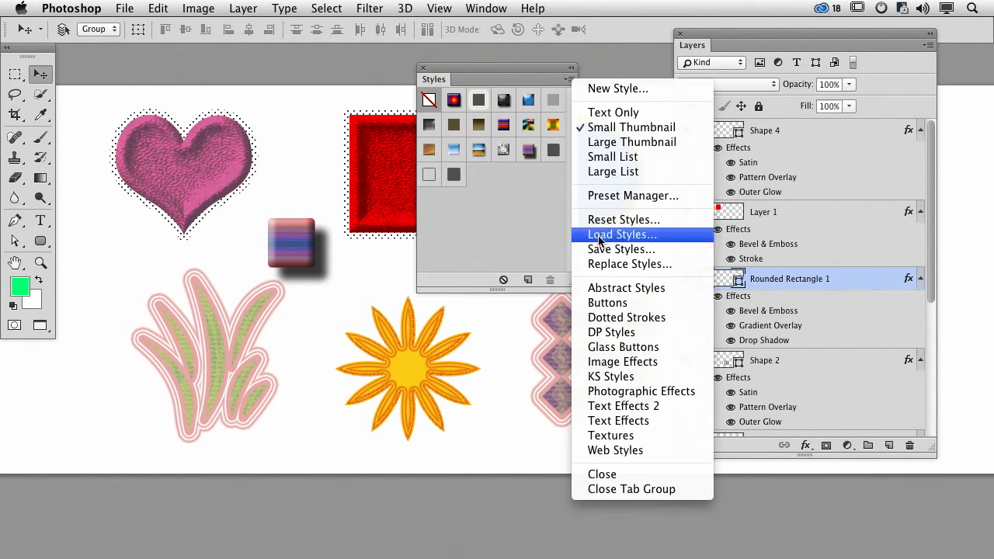
left_click(648, 347)
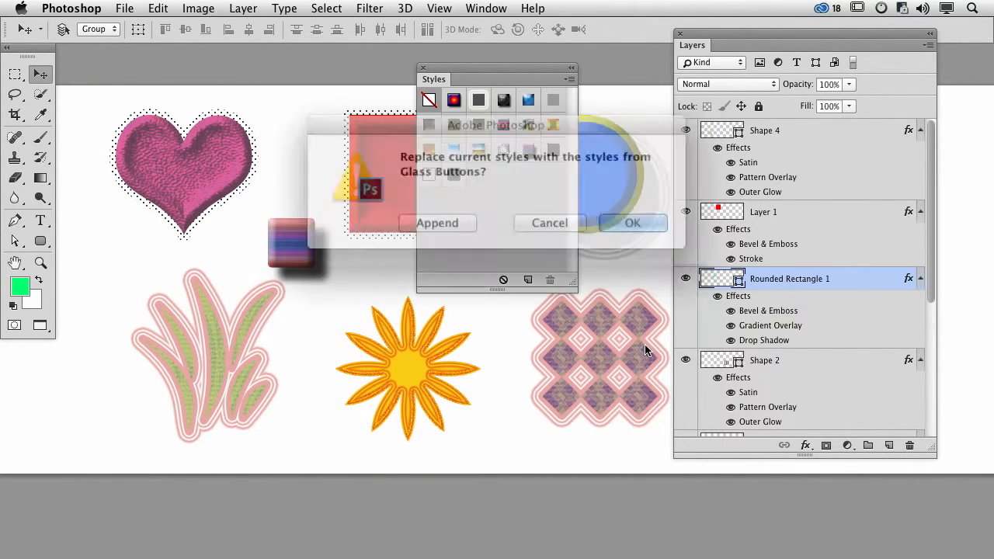
left_click(443, 218)
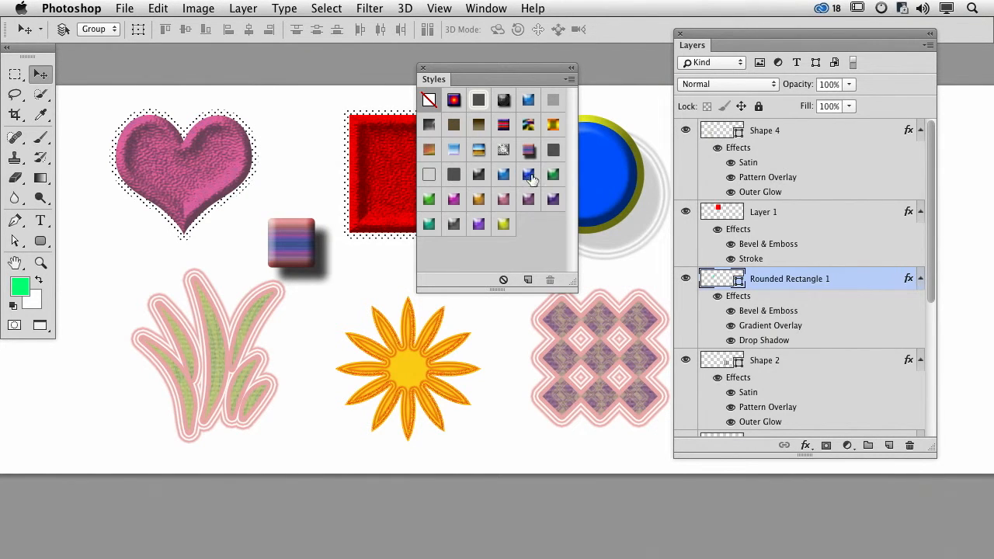
- Try several of the glass button styles on the rounded rectangle, ending with the purple glass style
left_click(478, 199)
left_click(504, 198)
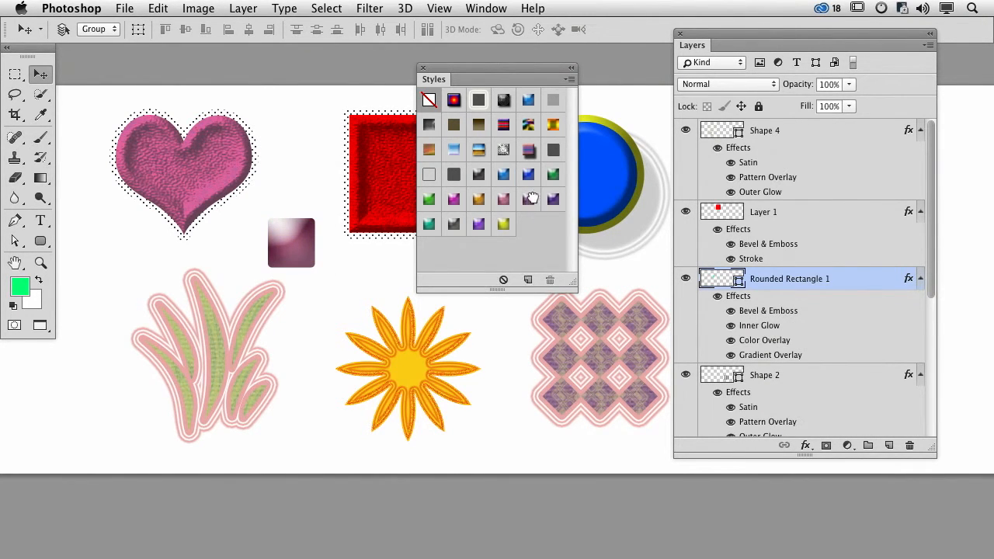
left_click(528, 199)
left_click(553, 199)
left_click(503, 224)
left_click(478, 224)
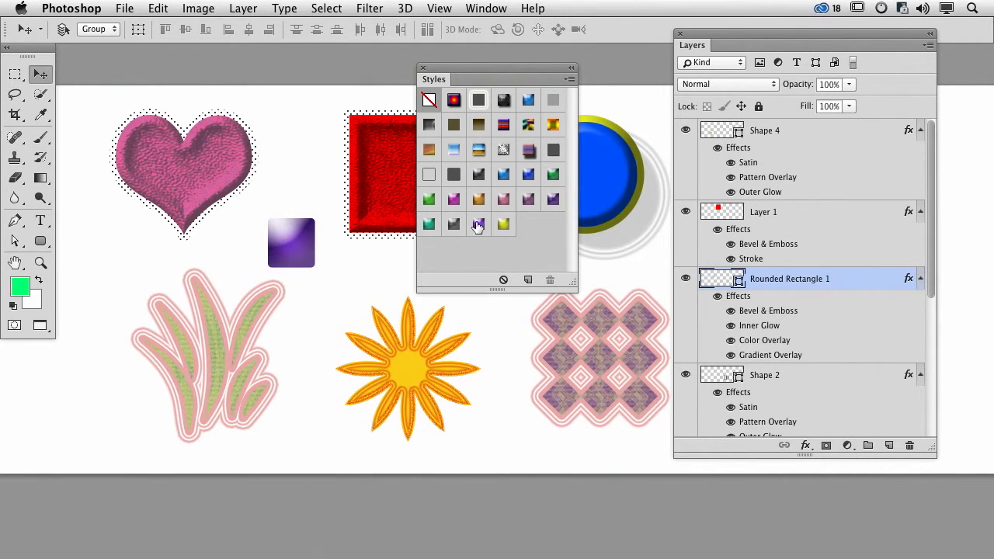
- Widen the rounded rectangle toward the heart to about 285 px by 127 px and move it slightly up and right
left_click(10, 242)
left_click_drag(253, 214, 205, 266)
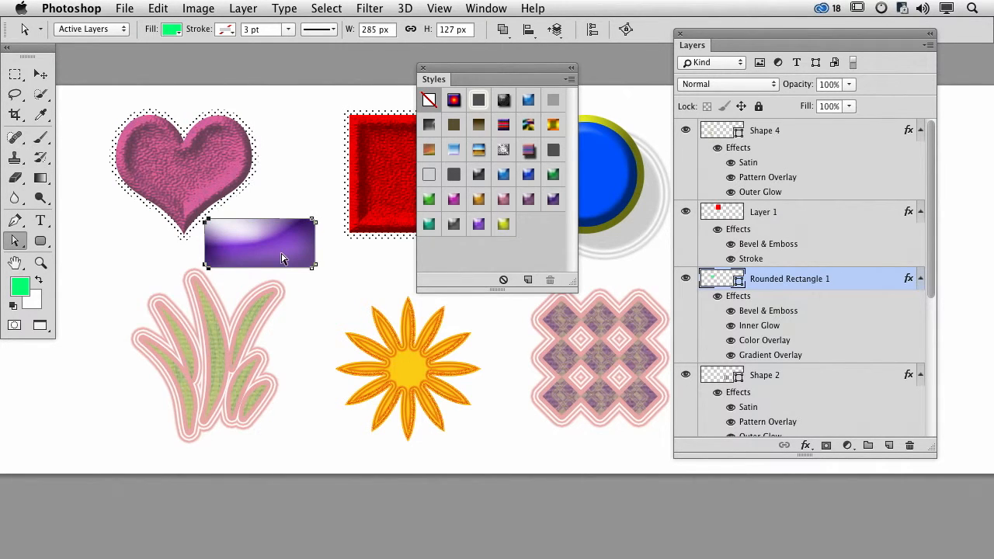
key("Return")
key("v")
left_click_drag(272, 251, 292, 242)
- Try a range of preset styles on the widened rectangle, ending with the beveled blue-to-white gradient style
left_click(433, 200)
left_click(431, 175)
left_click(463, 151)
left_click(482, 152)
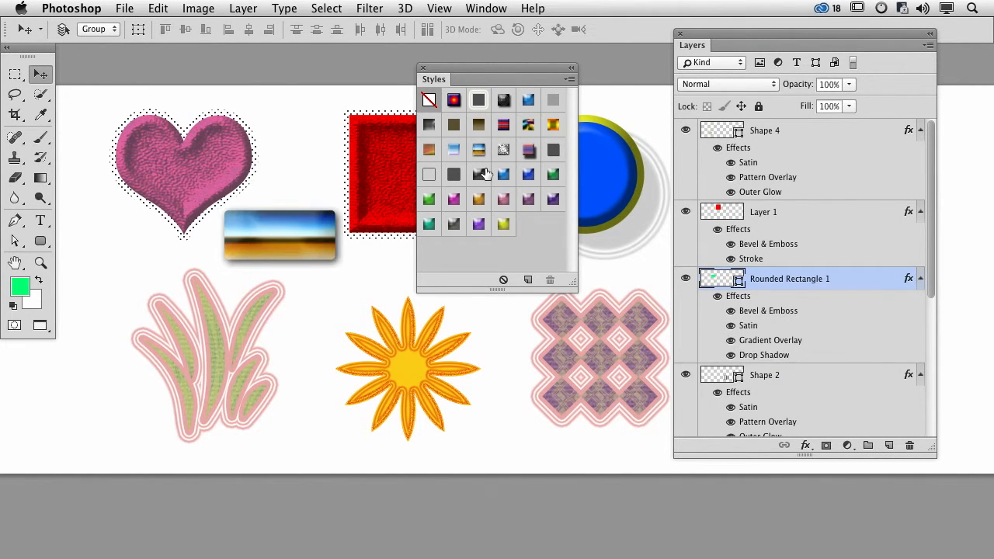
left_click(478, 174)
left_click(502, 152)
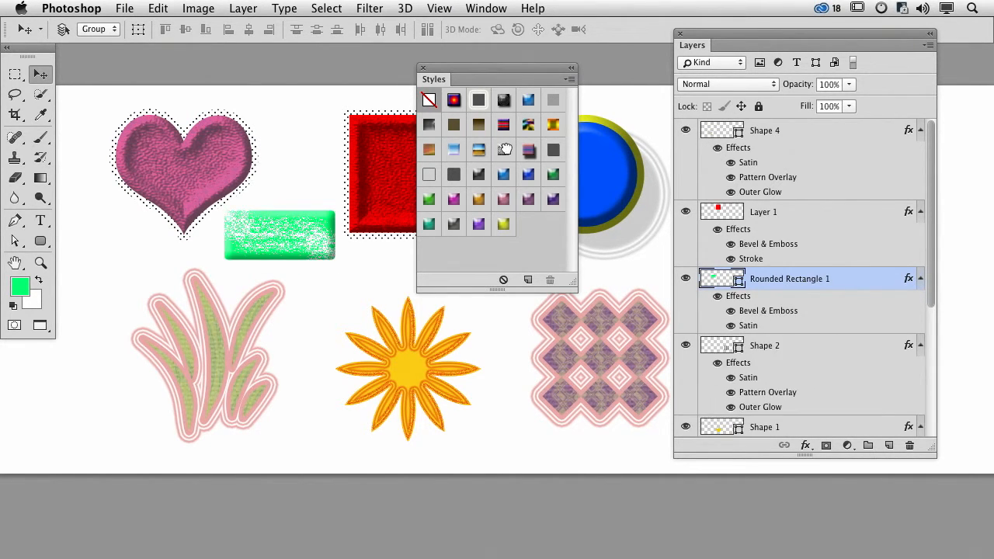
left_click(478, 150)
left_click(454, 150)
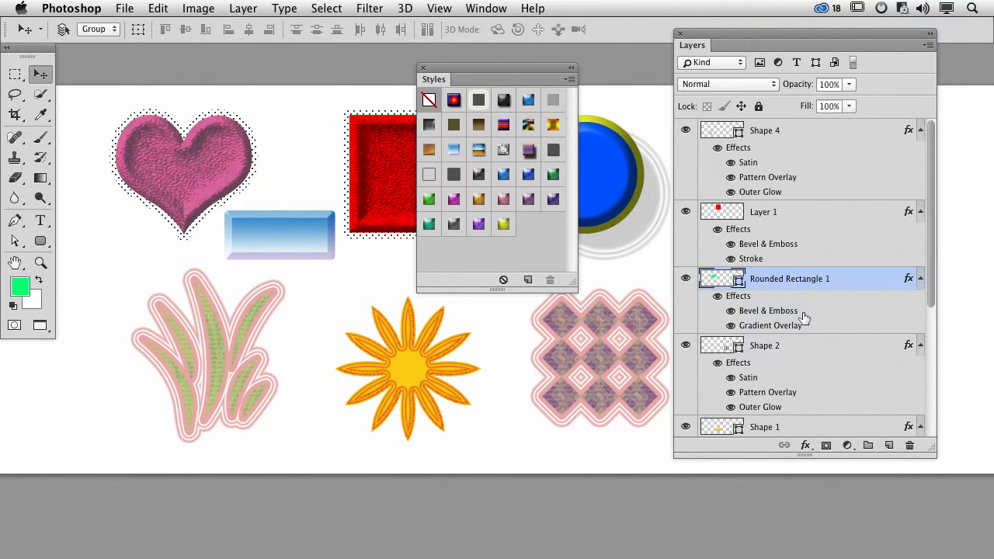
- Try a Smooth inner bevel on the rounded rectangle with a depth of 178% and a size of 29 px
double_click(779, 311)
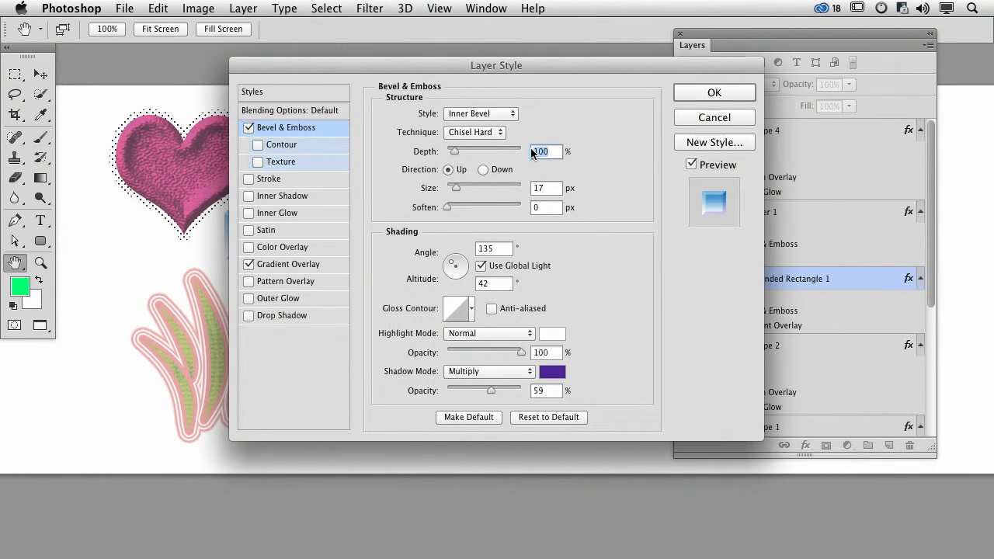
left_click_drag(381, 64, 545, 64)
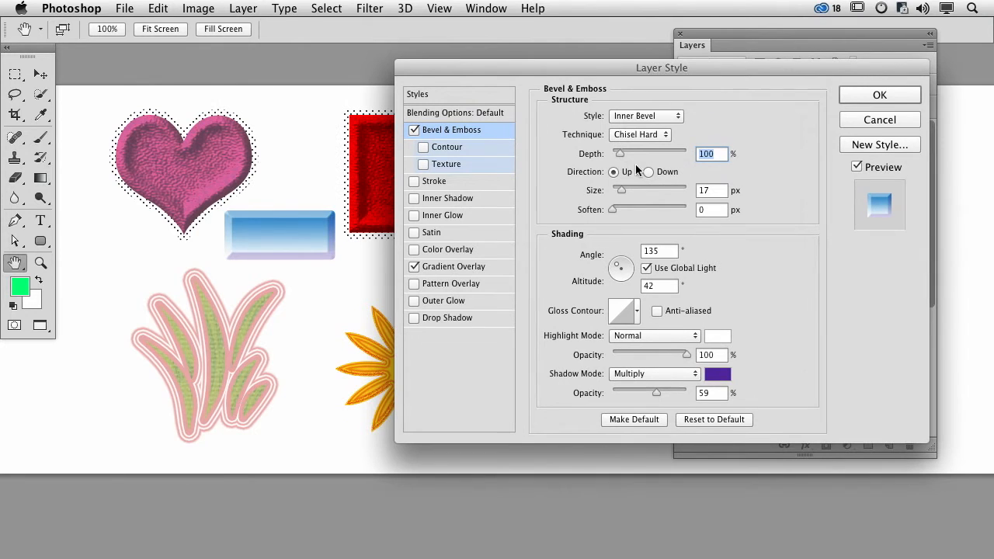
mouse_move(620, 153)
left_mouse_down()
mouse_move(654, 152)
mouse_move(626, 153)
left_mouse_up()
left_click(631, 134)
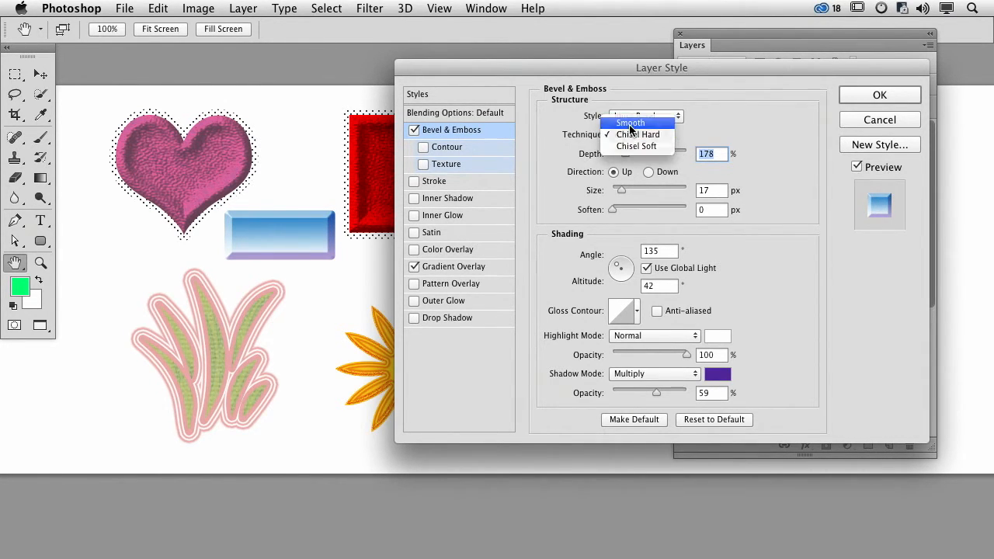
left_click(631, 124)
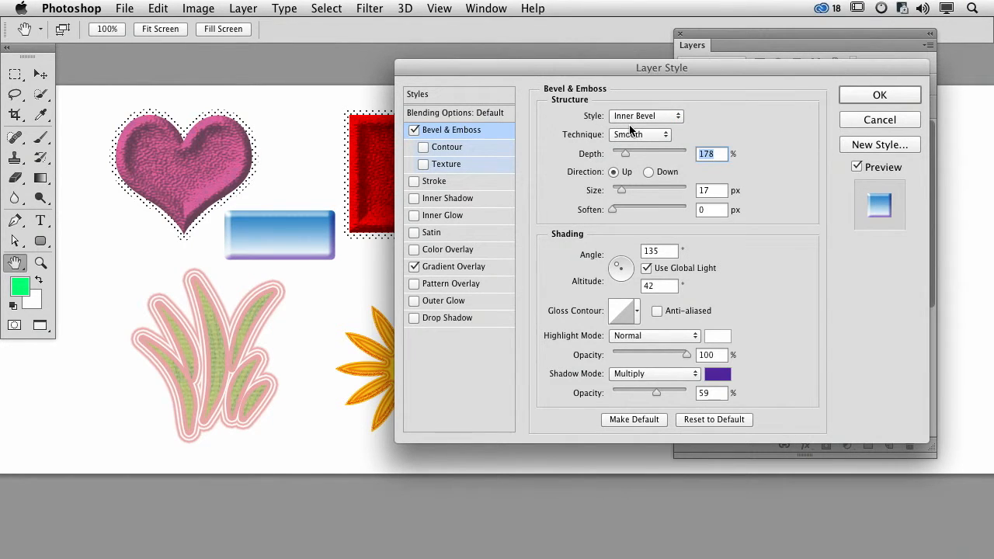
left_click_drag(621, 191, 627, 192)
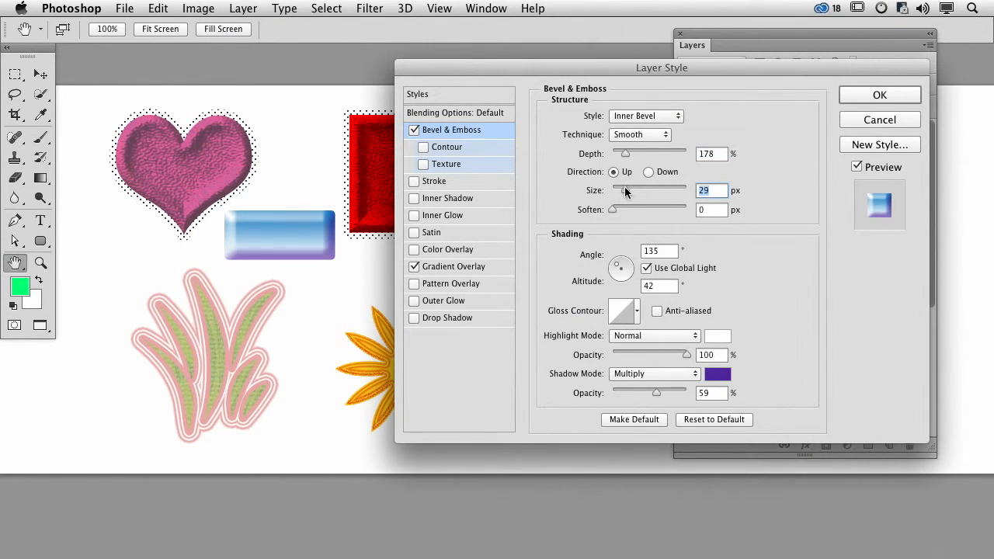
- Try the violet-to-orange preset in the rectangle's Gradient Overlay, discarding all the layer style changes
left_click(454, 267)
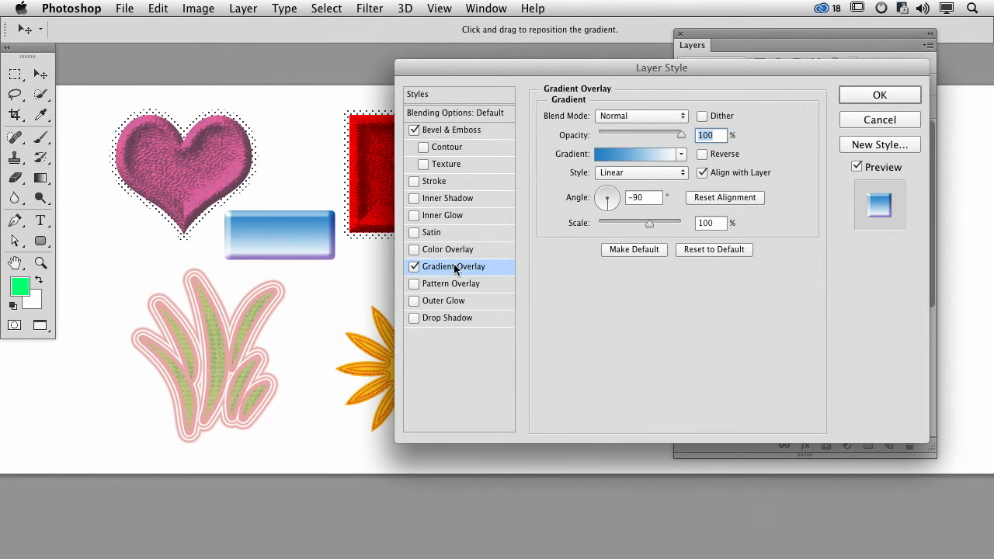
left_click(681, 153)
left_click(660, 188)
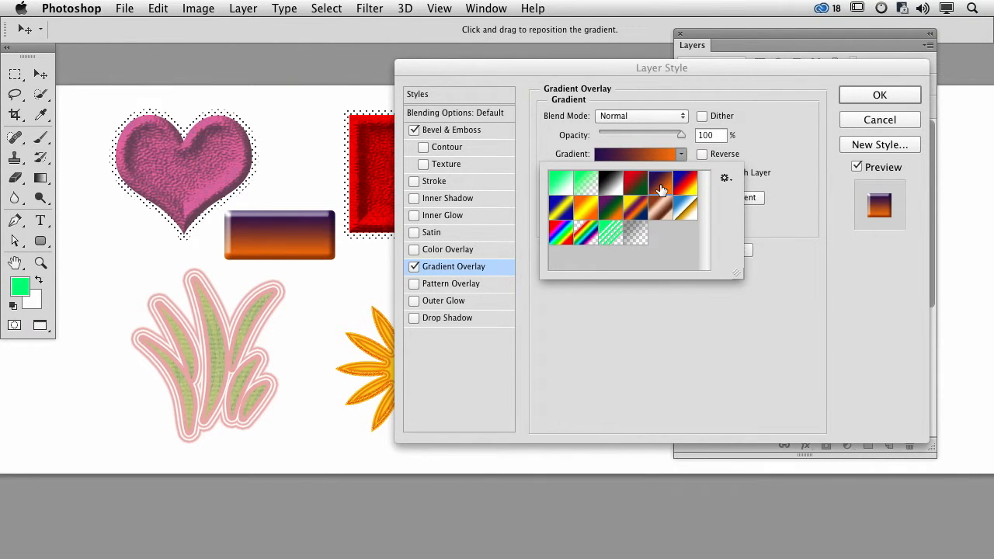
left_click(889, 119)
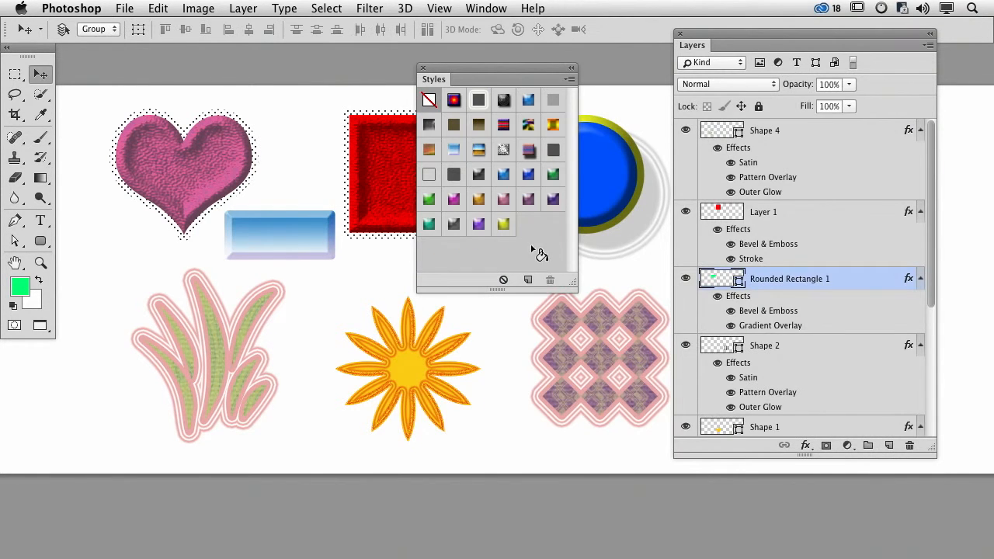
- Try more preset styles on the rounded rectangle, ending with the multicolored abstract style combining gradient and pattern overlays
left_click(476, 181)
left_click(482, 158)
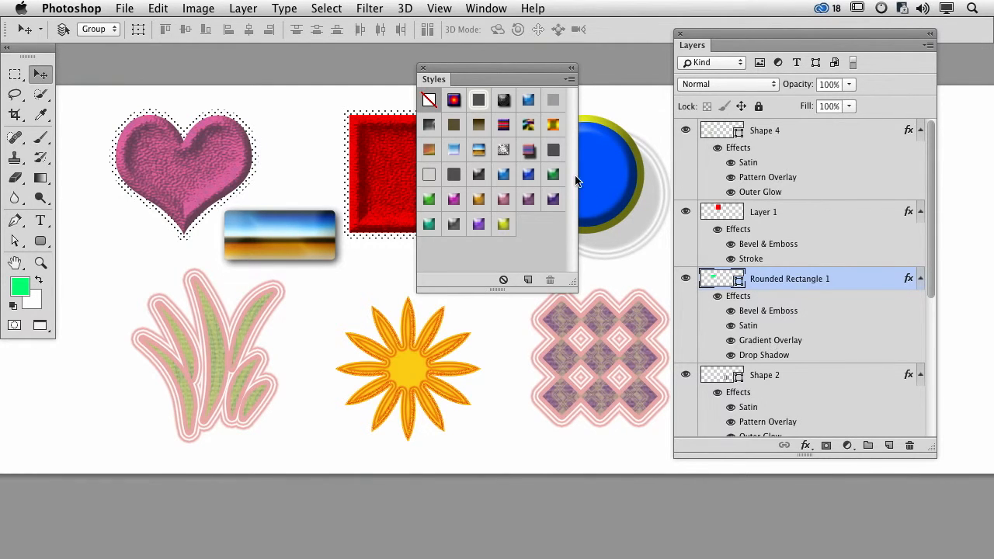
left_click(521, 123)
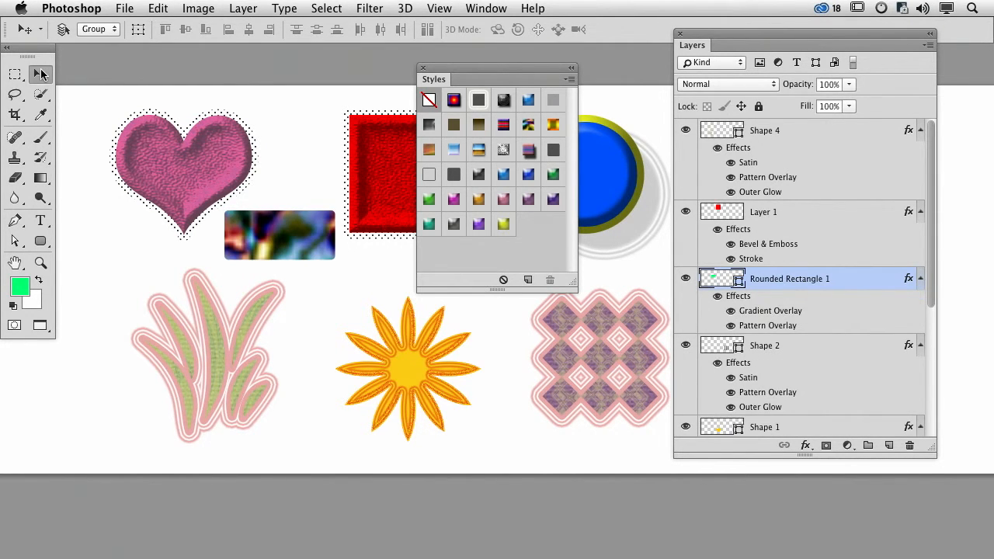
- Hide the rounded rectangle and save the pink heart's layer effects as a new style named "I Heart this"
left_click(685, 278)
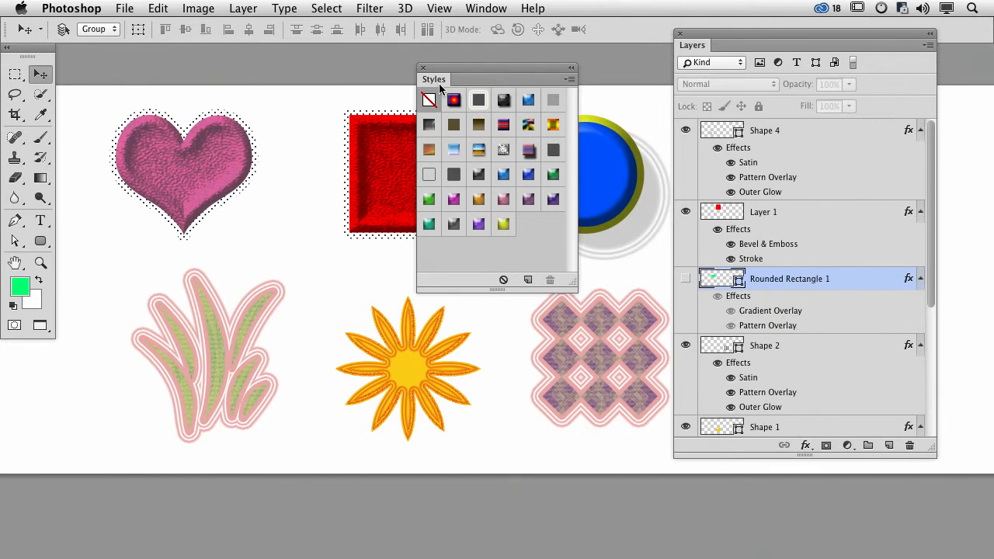
left_click_drag(448, 74, 458, 75)
left_click(207, 160)
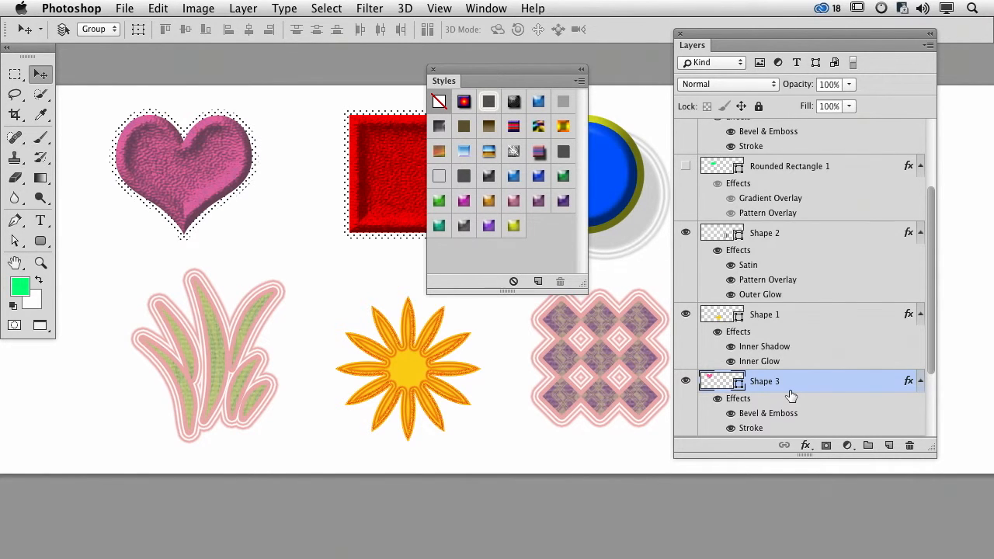
left_click(579, 82)
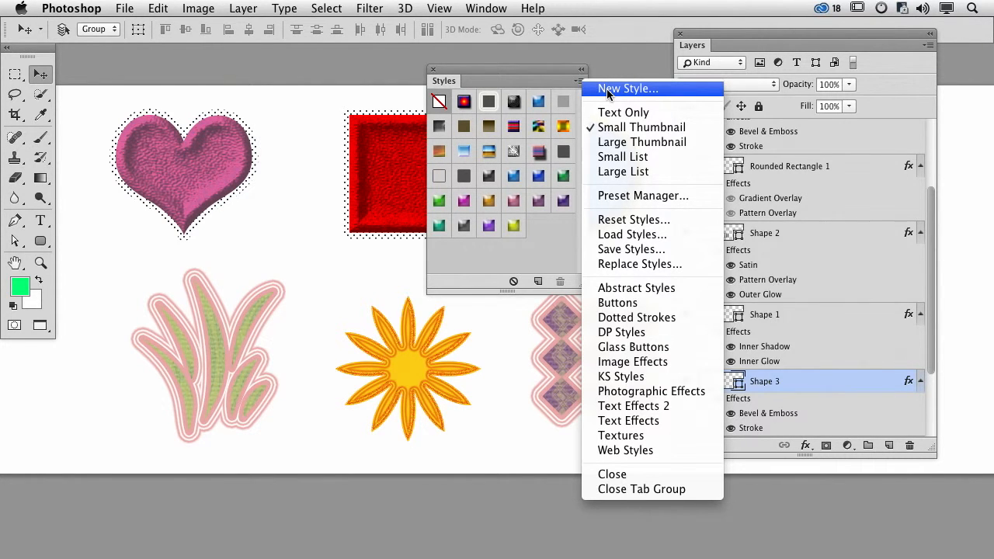
left_click(608, 90)
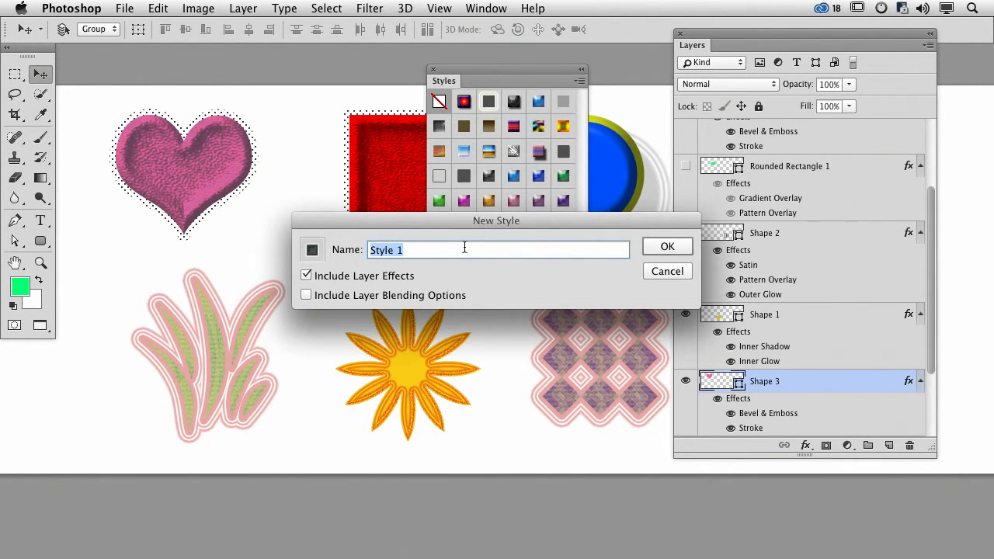
type("I Heart this")
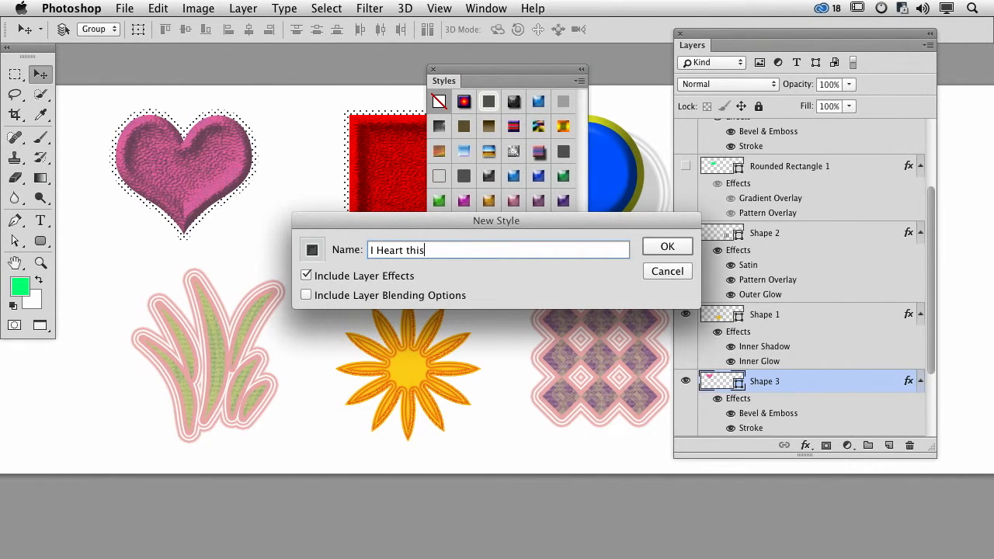
left_click(680, 247)
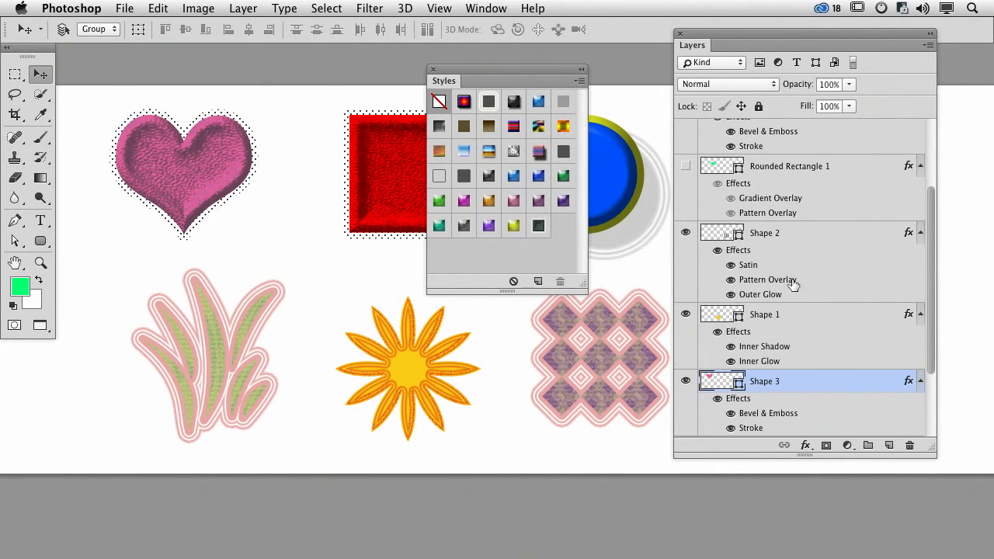
- Show the rounded rectangle again and apply the saved "I Heart this" style to it
left_click(788, 170)
left_click(684, 166)
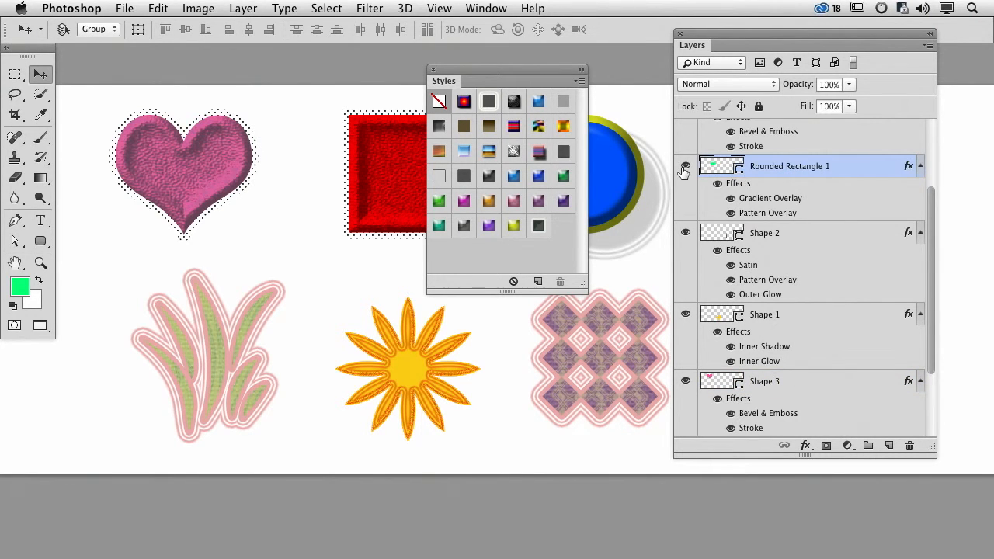
left_click(538, 227)
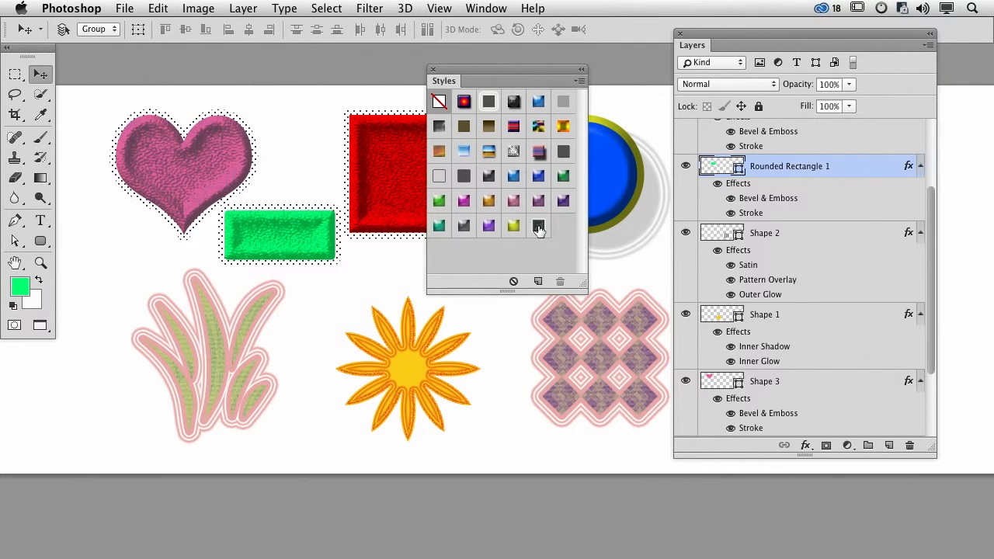
- Identify the orange starburst's layer by toggling visibility and save its layer effects as a new style named "Bursty"
left_click(685, 380)
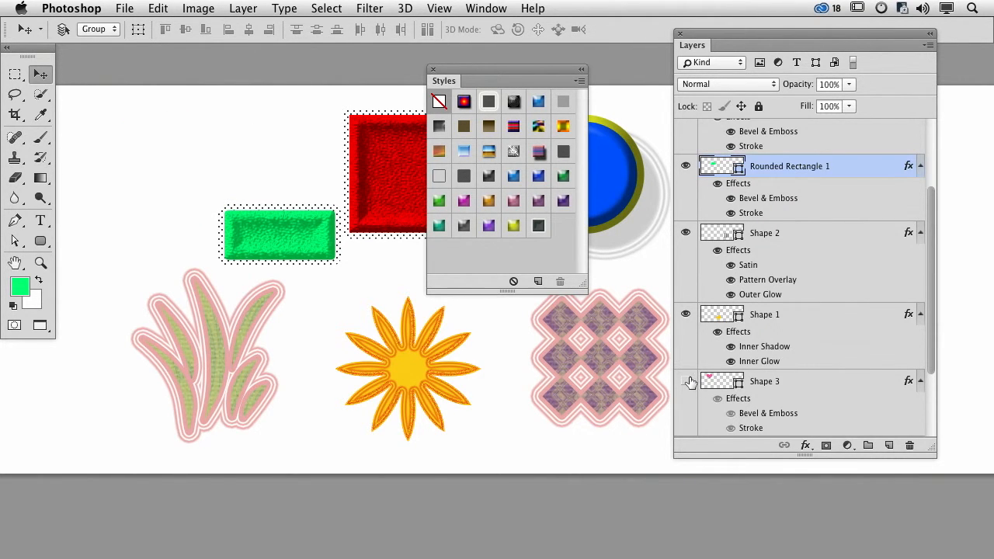
left_click(685, 381)
left_click(685, 315)
left_click(685, 314)
left_click(720, 316)
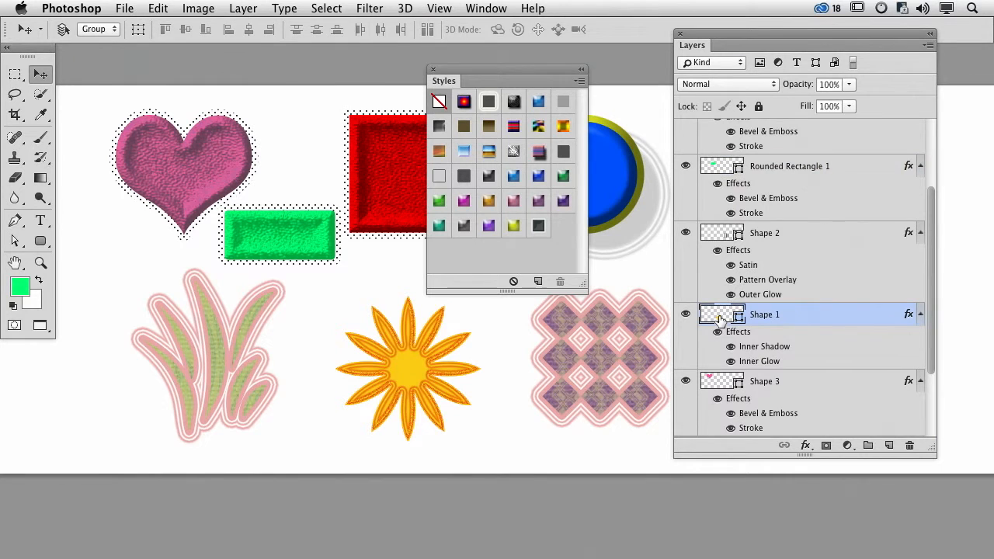
left_click(579, 80)
left_click(599, 88)
type("Bus")
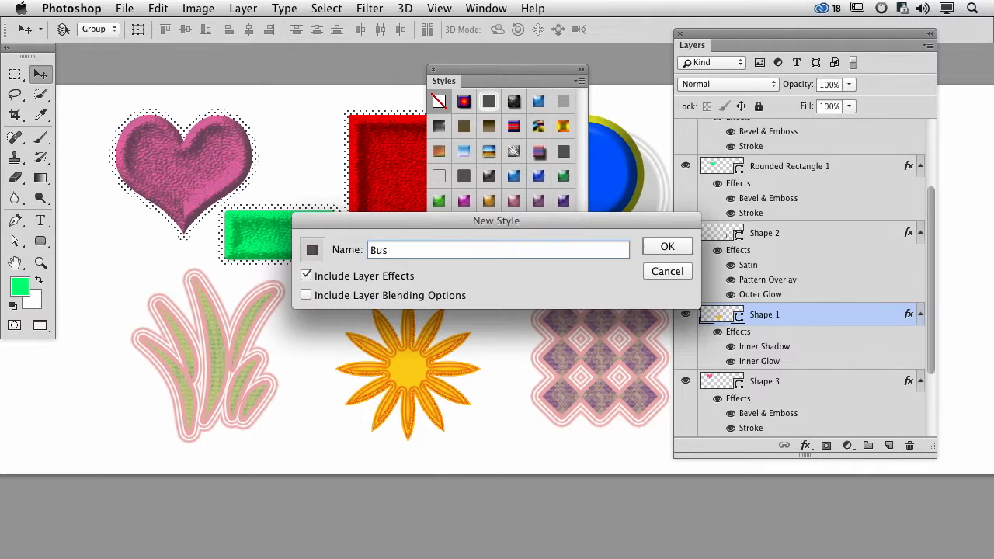
key("BackSpace")
type("rety")
key("BackSpace")
key("BackSpace")
key("BackSpace")
type("sty")
left_click(667, 247)
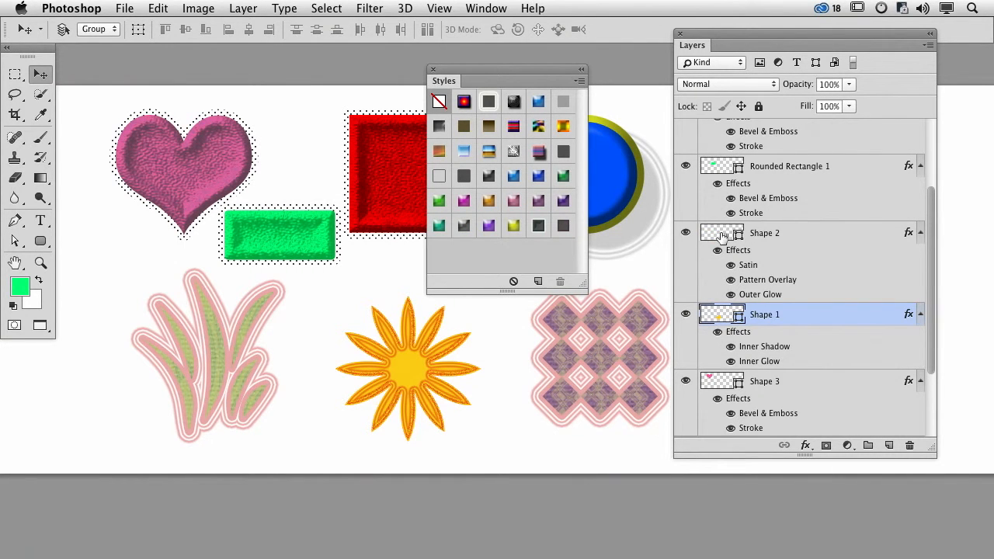
- Apply the saved "Bursty" style to the rounded rectangle
left_click(720, 173)
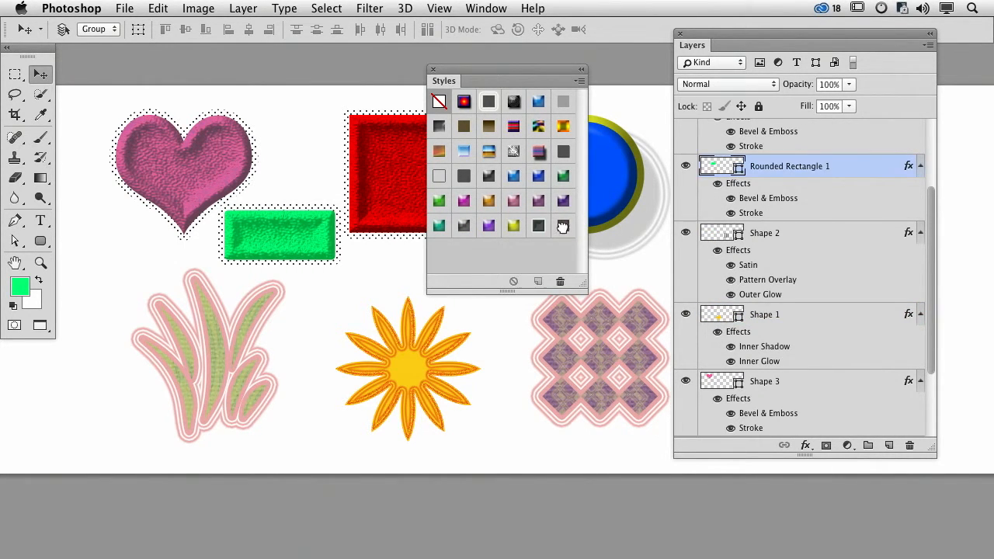
left_click(563, 226)
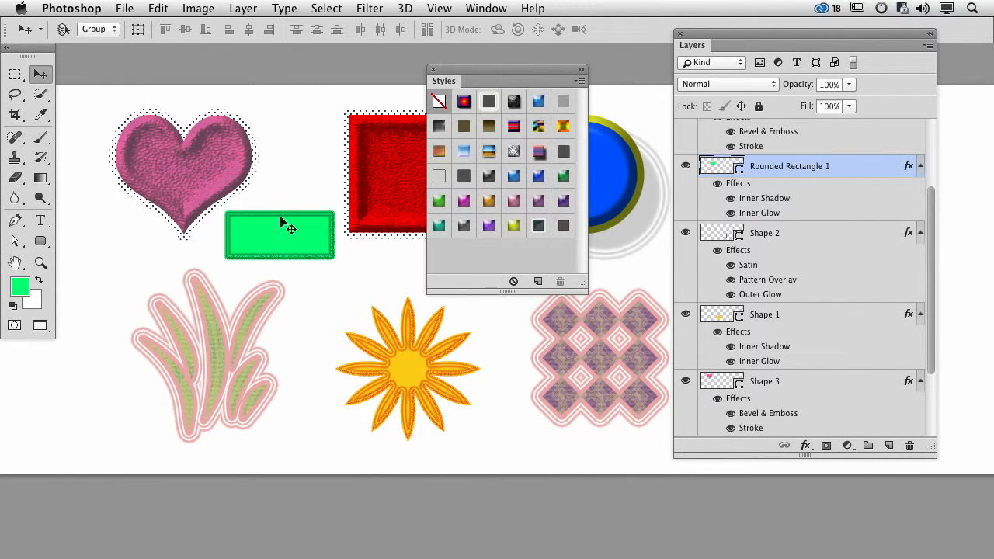
- Append the Textures library to the available styles and enlarge the styles list to fit them
left_click(579, 80)
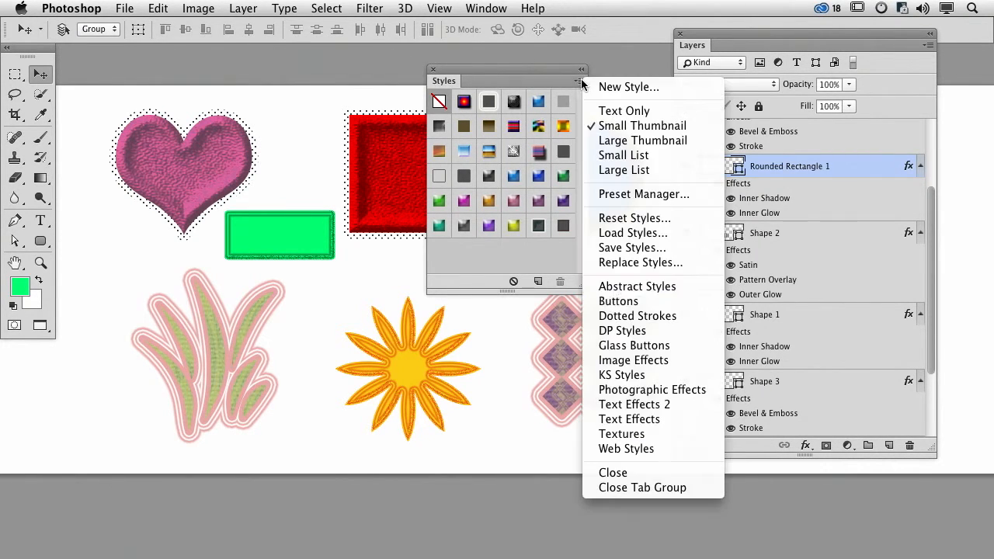
left_click(643, 434)
left_click(474, 220)
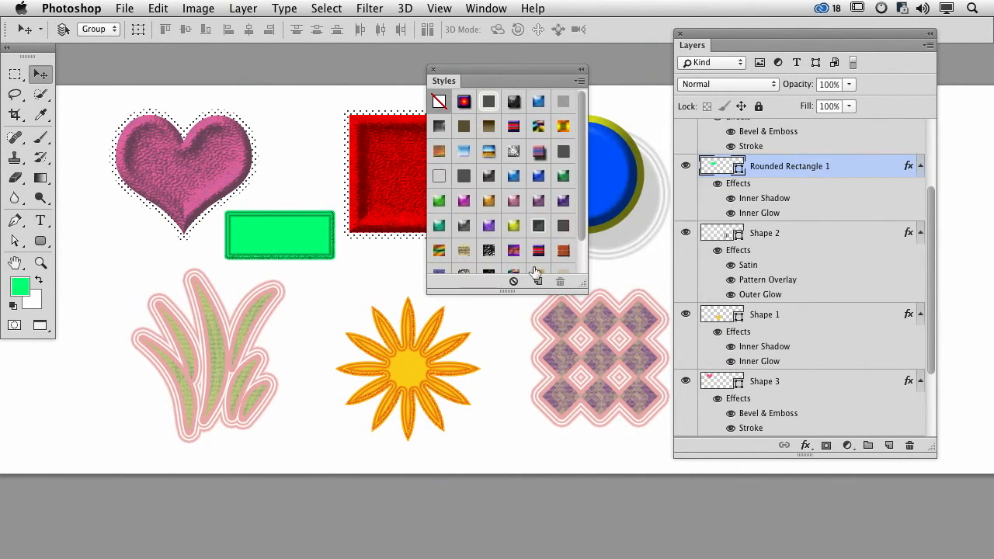
left_click_drag(586, 291, 611, 355)
- Try several of the added texture styles on the rounded rectangle and finish with Oak applied
left_click(469, 251)
left_click(487, 250)
left_click(439, 275)
left_click(468, 251)
left_click(487, 250)
left_click(512, 250)
left_click(538, 250)
left_click(563, 250)
left_click(539, 251)
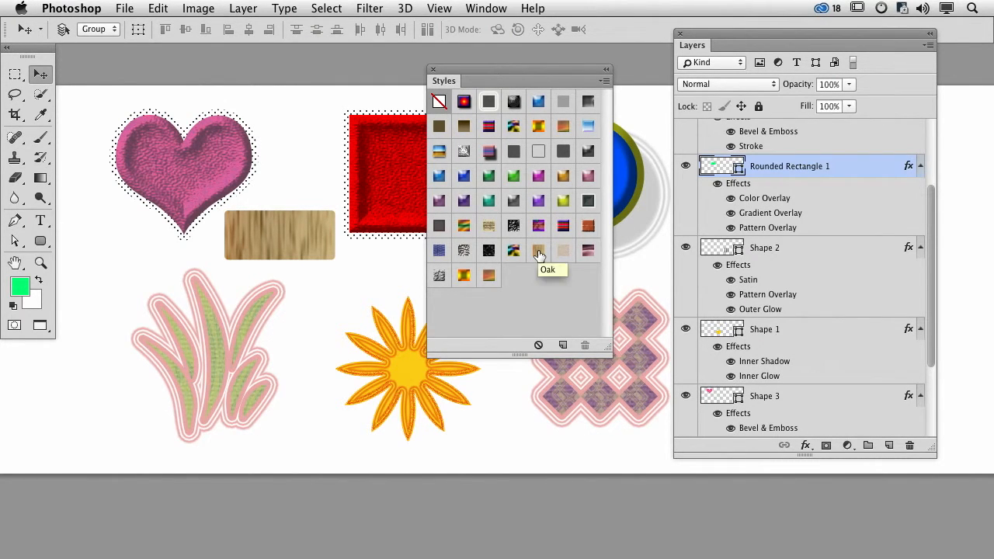
left_click(464, 274)
left_click(488, 275)
left_click(538, 250)
left_click(535, 251)
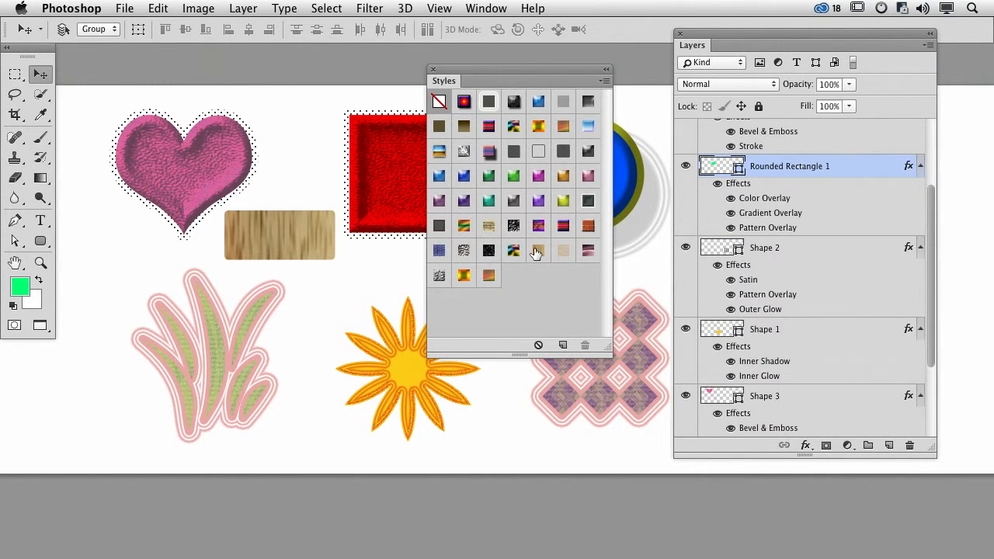
- Close the styles list and shift the red square slightly to the right
left_click(433, 70)
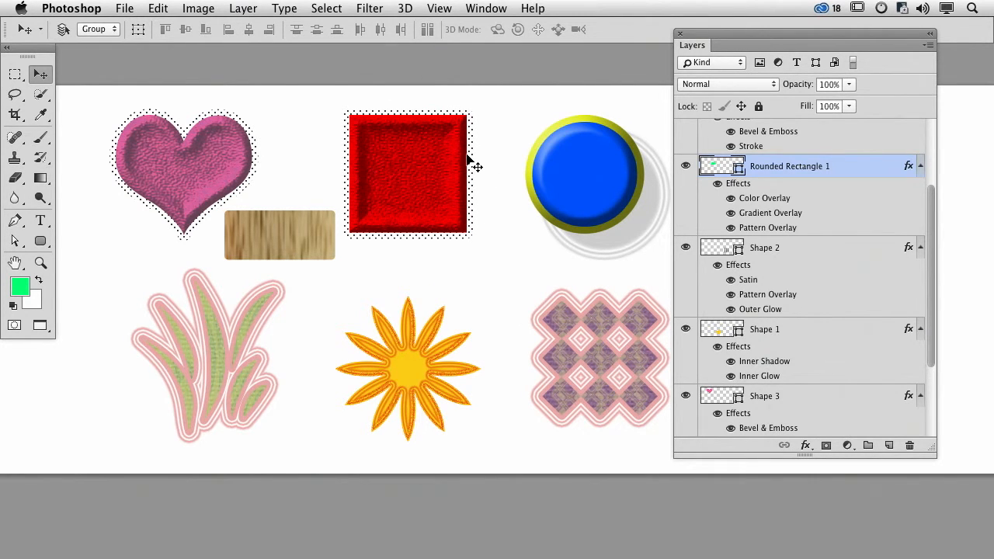
mouse_move(435, 163)
left_mouse_down()
mouse_move(423, 164)
mouse_move(437, 162)
left_mouse_up()
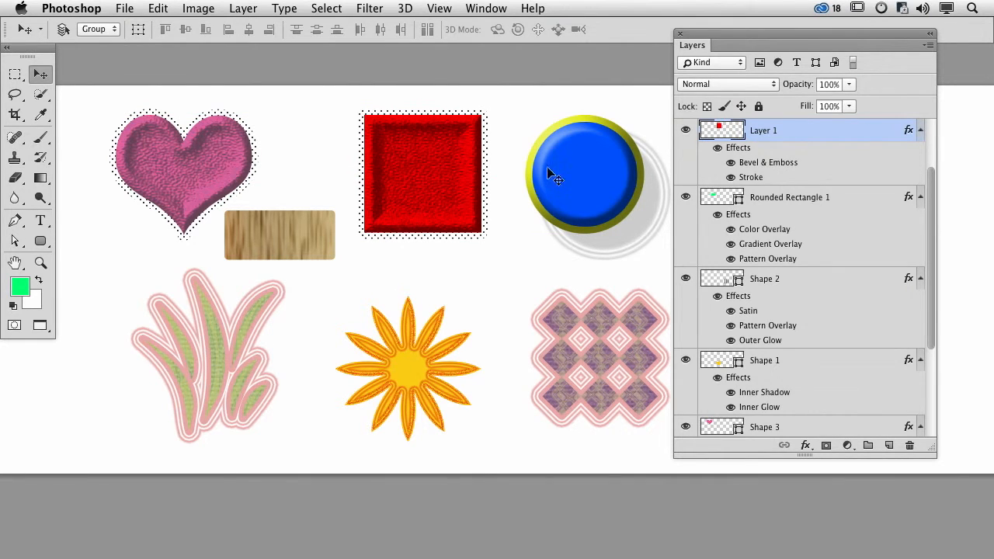
- Try erasing a notch in the red square's lower edge and part of its right edge, undoing each stroke
left_click(15, 177)
left_click_drag(432, 185, 434, 247)
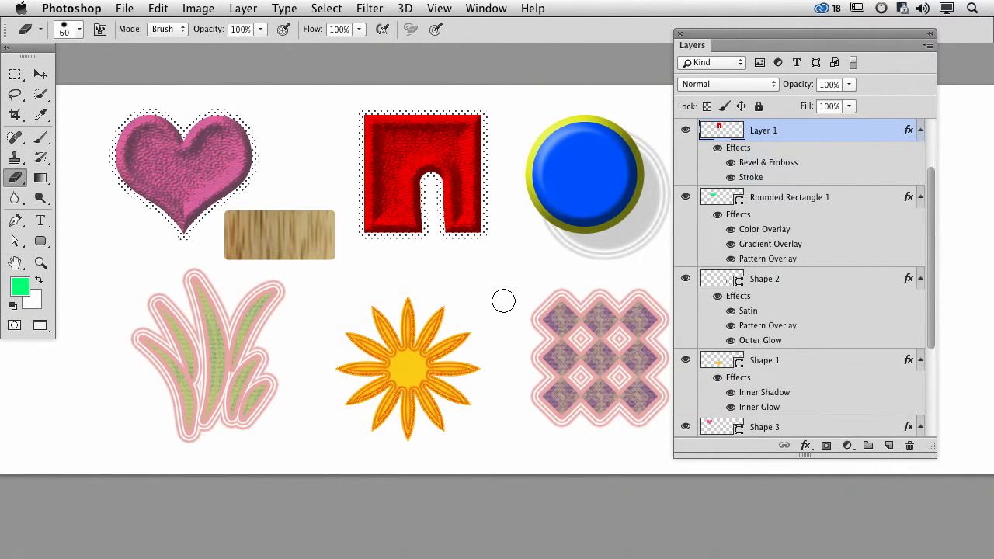
key("super+z")
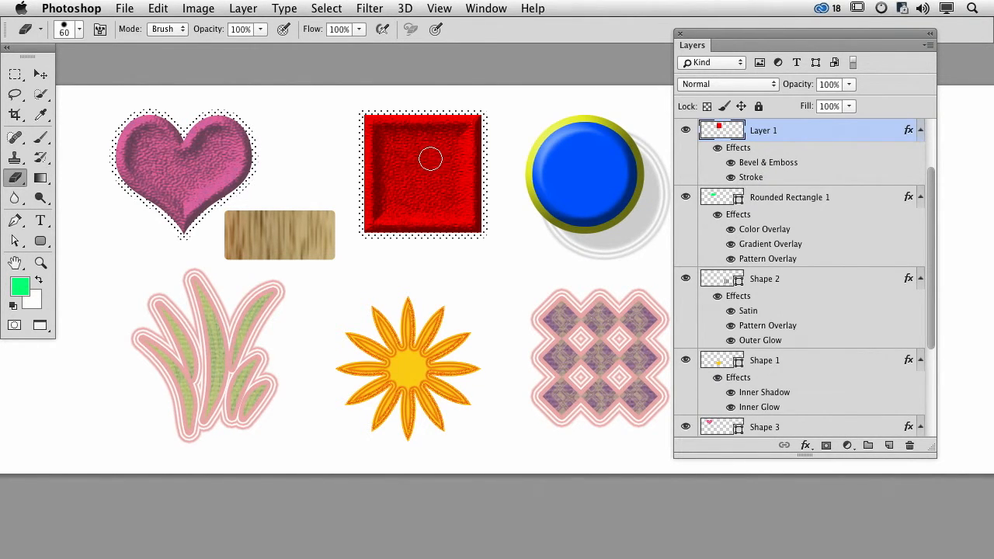
mouse_move(495, 117)
left_mouse_down()
mouse_move(490, 168)
mouse_move(485, 142)
mouse_move(491, 202)
left_mouse_up()
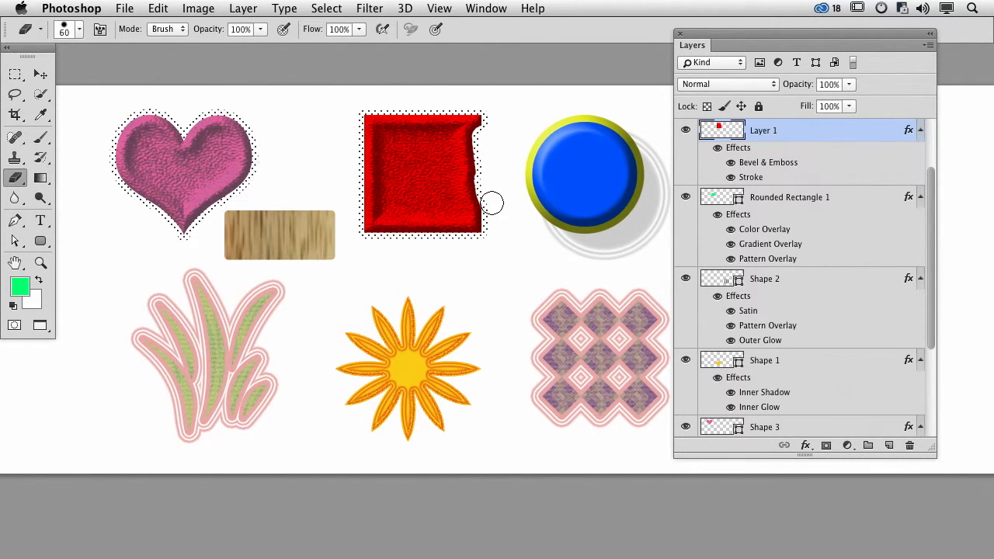
key("super+z")
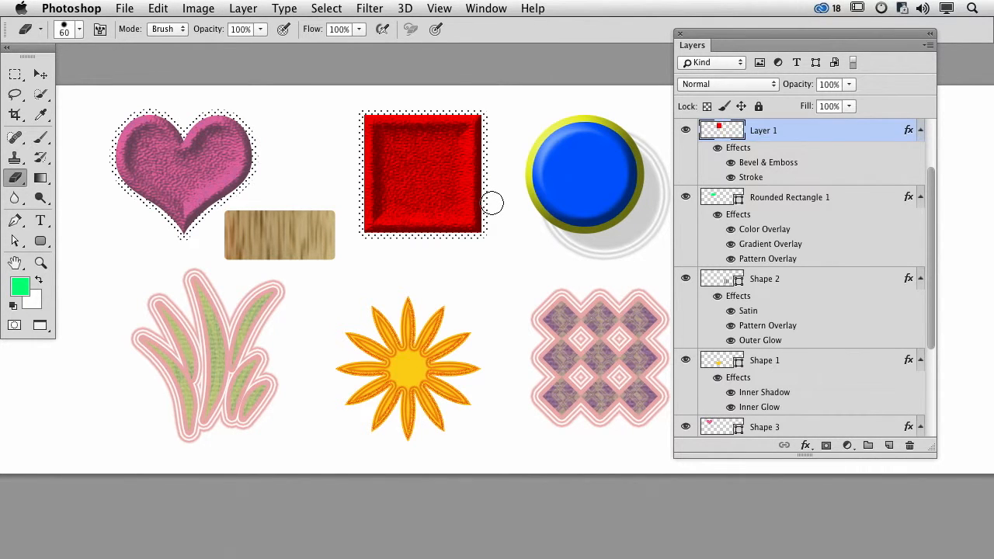
- Convert the red square's layer effects into separate layers
right_click(736, 152)
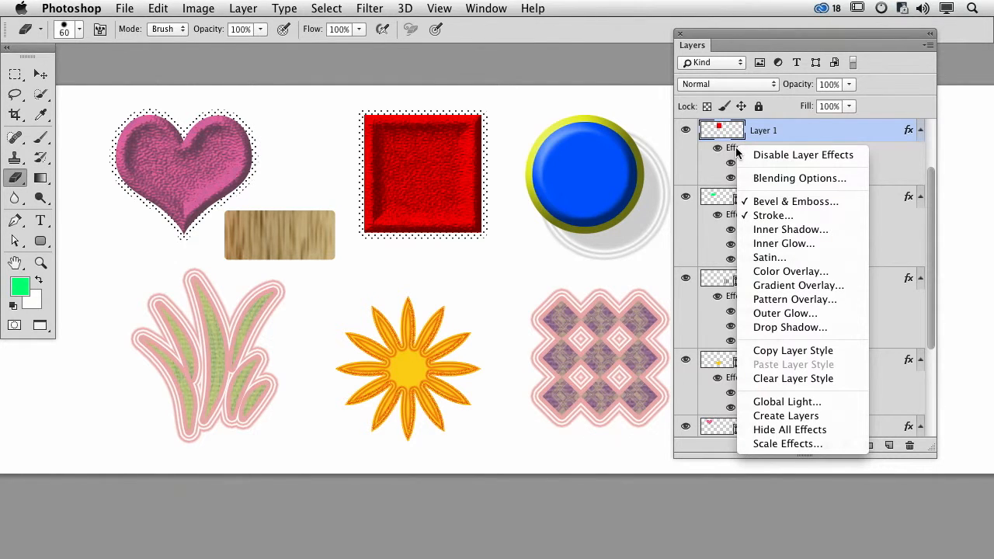
left_click(784, 420)
left_click(687, 134, "alt")
left_click(686, 133, "alt")
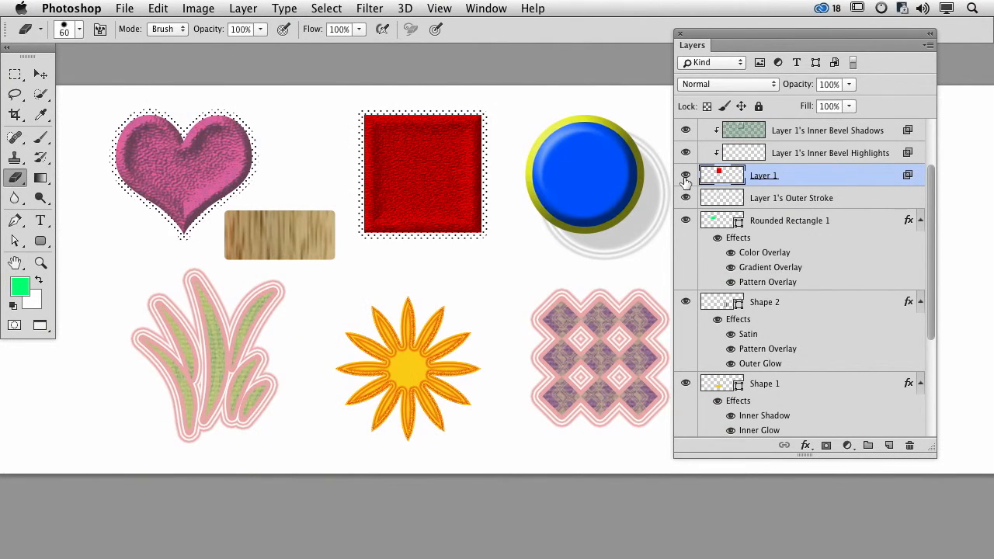
- Hide every layer except Layer 1, its inner bevel shadows, inner bevel highlights and outer stroke layers, and Background
left_click(686, 176, "alt")
left_click_drag(686, 129, 686, 152)
left_click(685, 198)
scroll(728, 417, "up", 3)
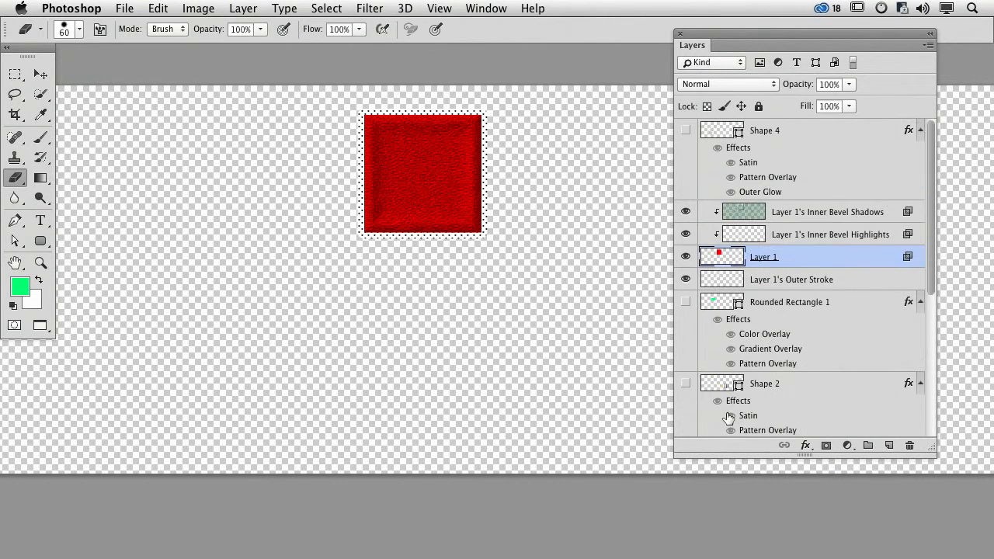
scroll(694, 415, "down", 5)
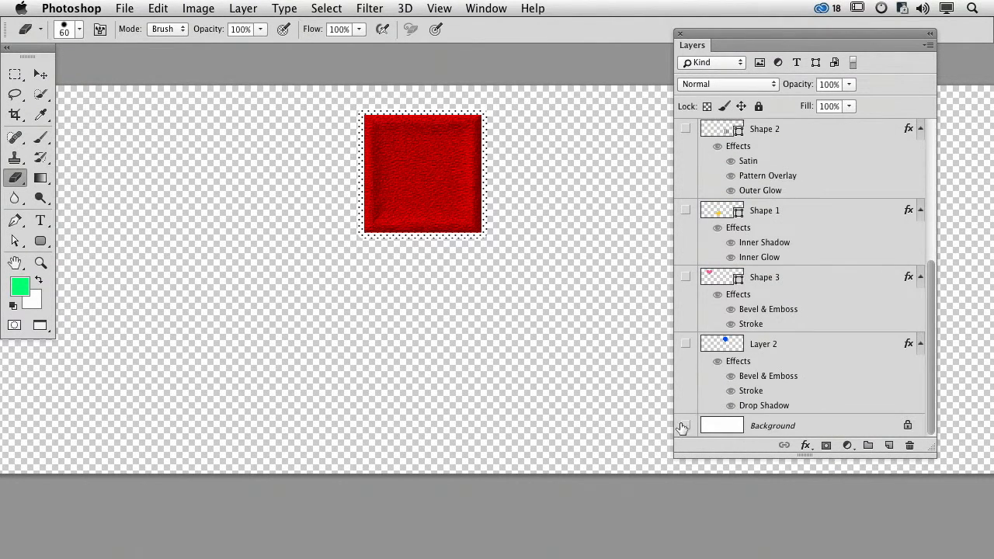
left_click(684, 427)
scroll(772, 151, "up", 5)
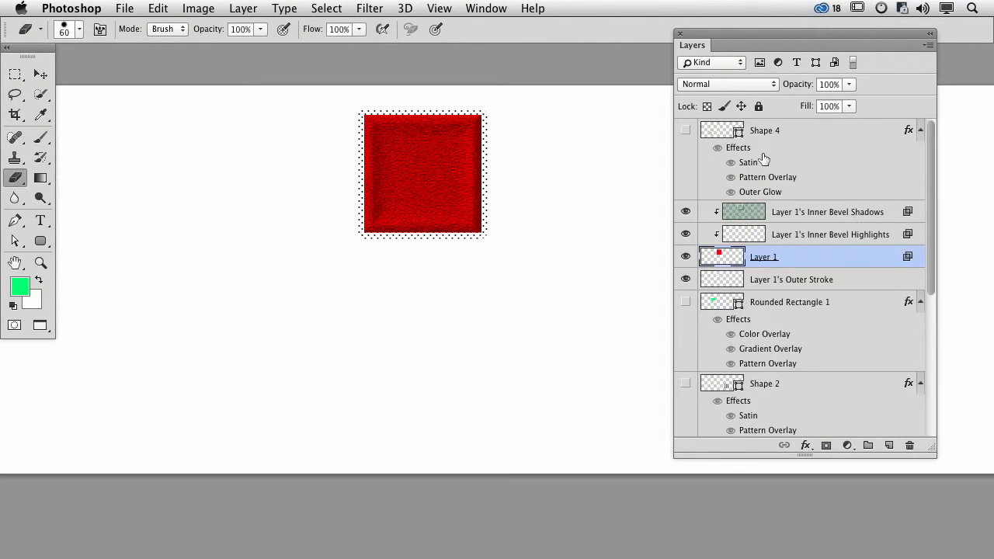
- Toggle the visibility of the outer stroke, Layer 1 and inner bevel shadows layers to examine what each contributes
left_click(685, 131)
left_click(685, 132)
left_click(685, 279)
left_click(685, 280)
left_click(684, 257)
left_click(685, 257)
left_click(686, 257)
left_click(687, 258)
left_click(686, 257)
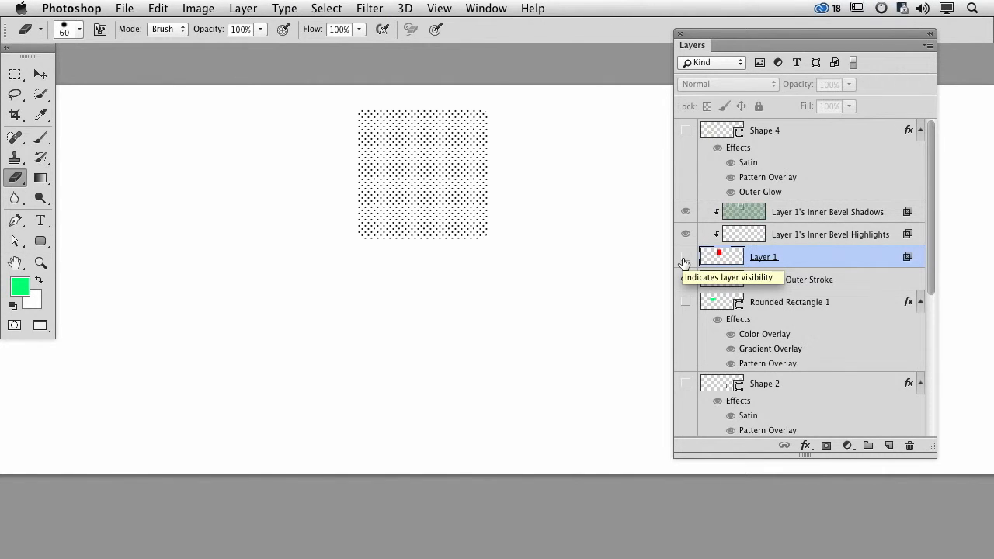
left_click(685, 257)
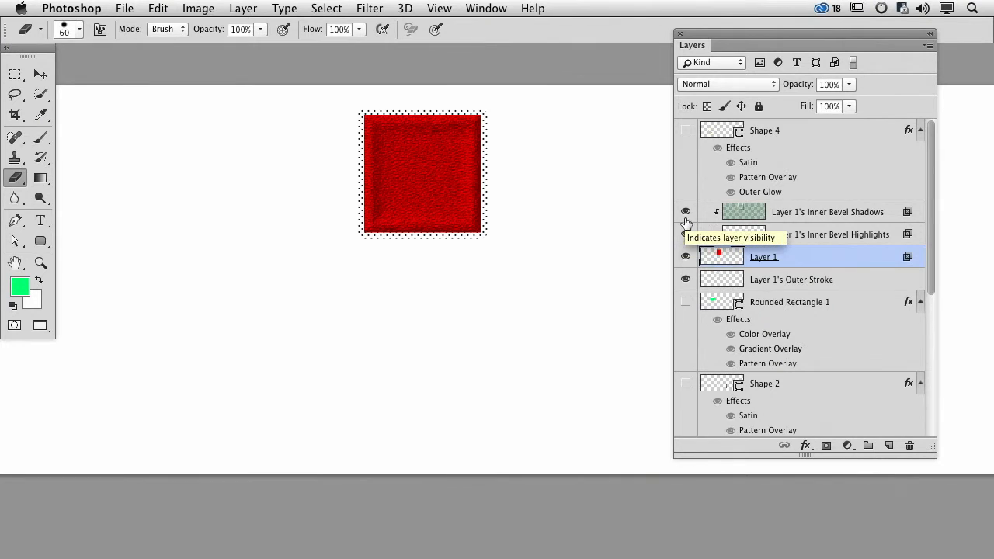
left_click(685, 213)
left_click(685, 213)
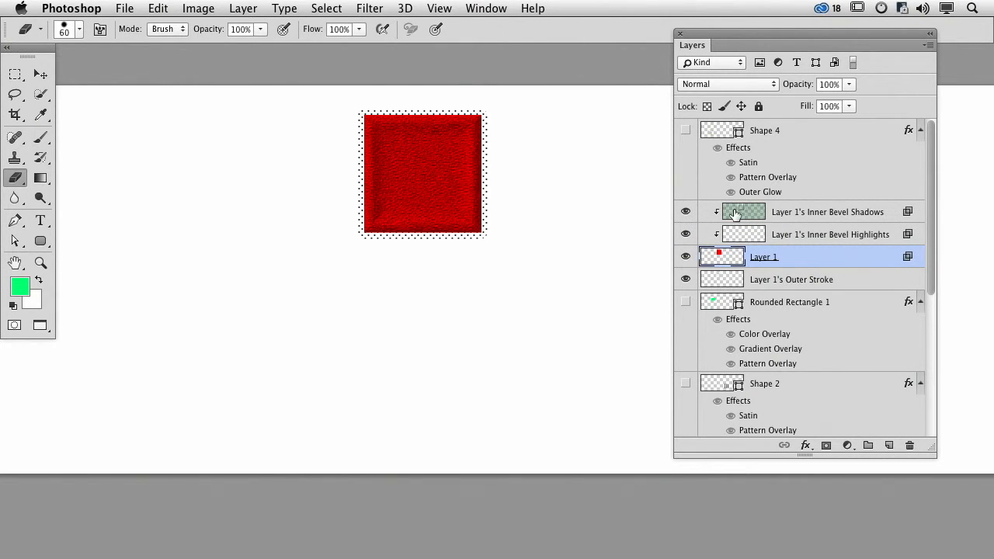
- Release the inner bevel shadows and highlights layers from their clipping to Layer 1, and clip both to it again
left_click(755, 231)
left_click(753, 219)
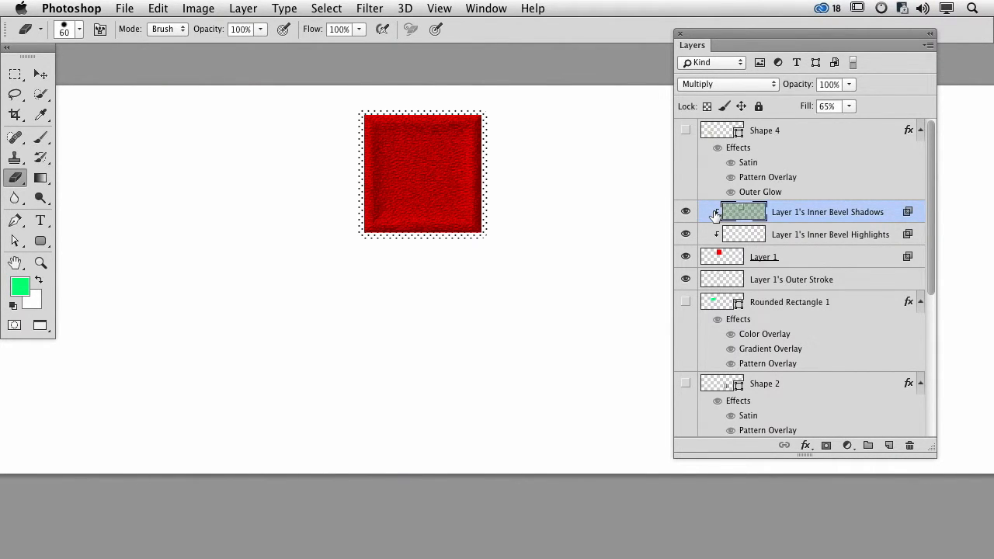
left_click(811, 236, "alt")
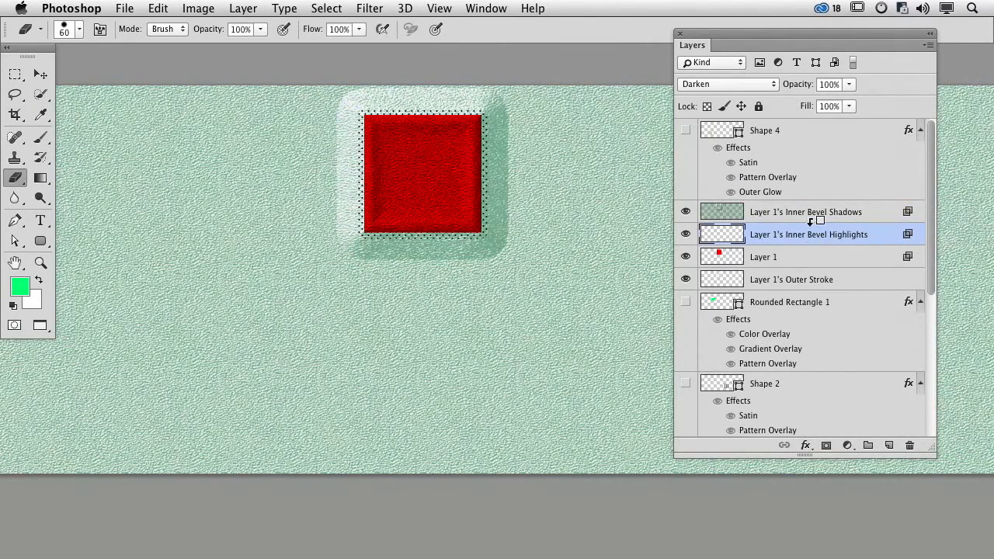
left_click(812, 220, "alt")
left_click(809, 222, "alt")
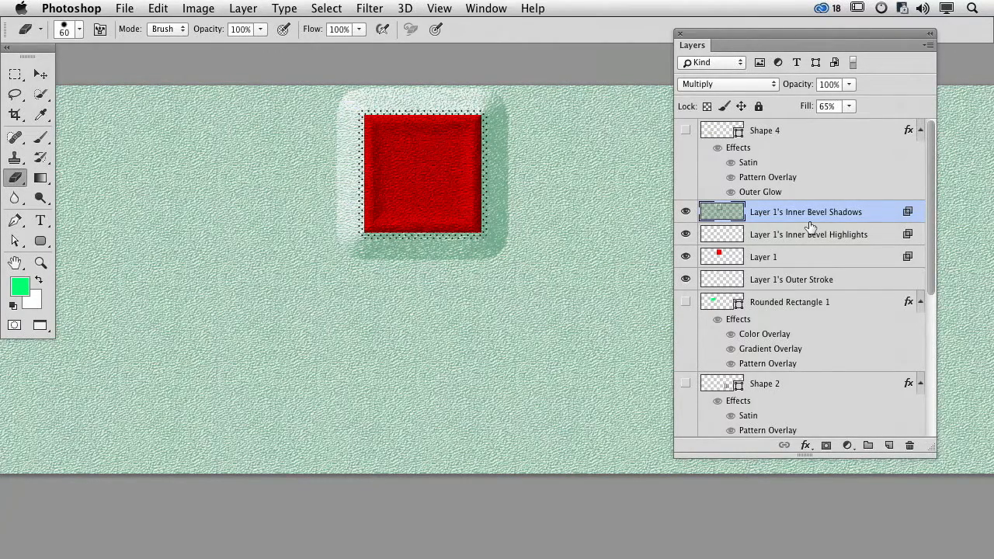
left_click_drag(810, 220, 809, 218)
left_click(809, 222, "alt")
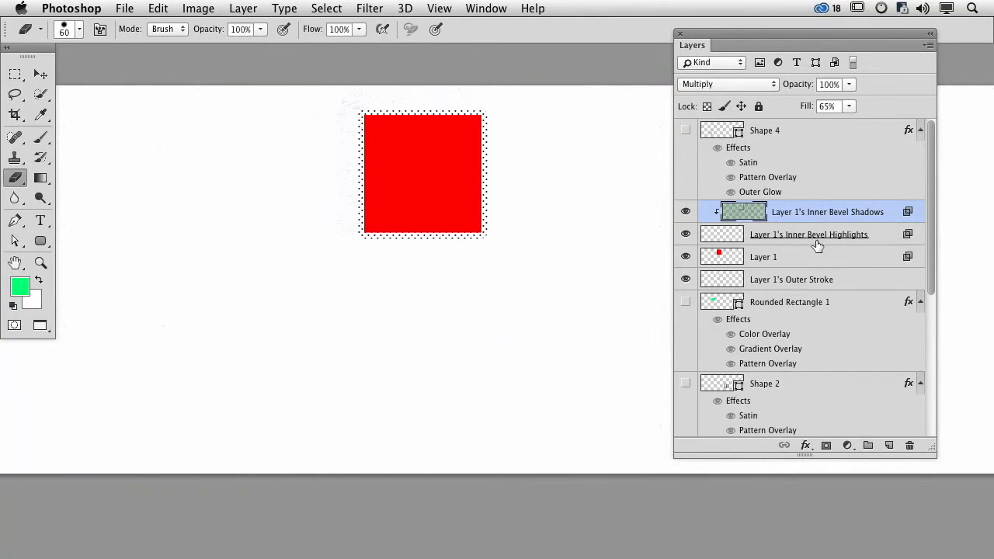
left_click(816, 242, "alt")
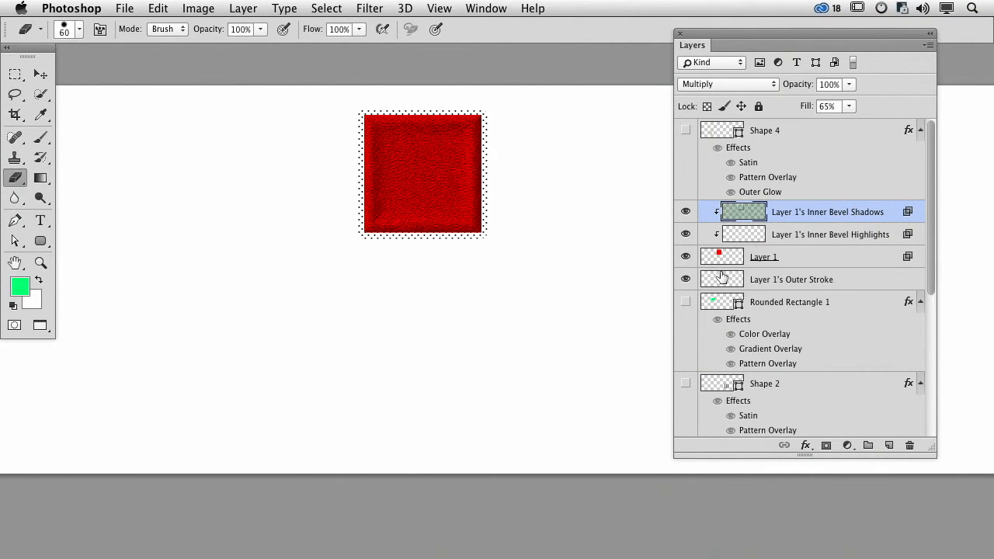
- Erase the right side of the dotted outer stroke around the red square on Layer 1's Outer Stroke
left_click(773, 279)
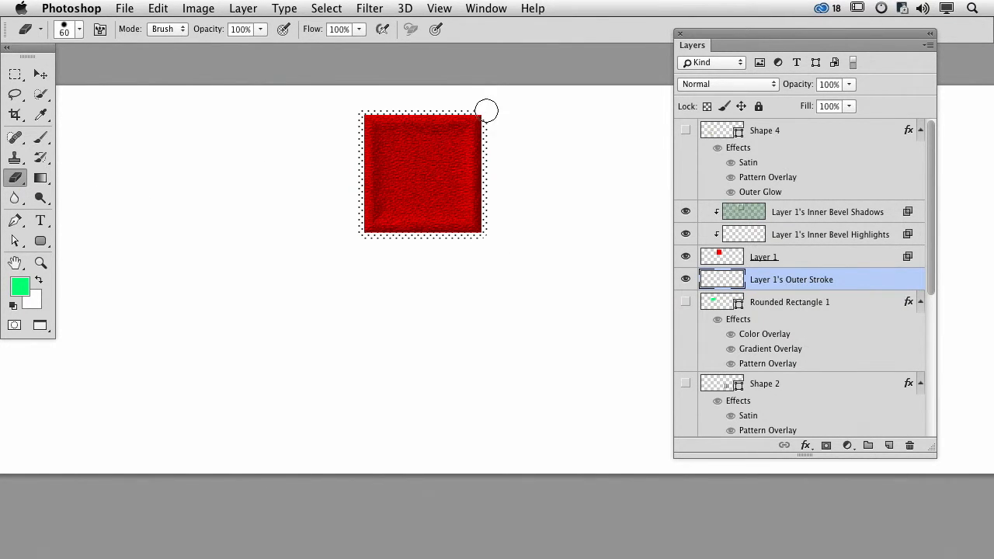
left_click_drag(486, 152, 486, 242)
- Fade the shading along the red square's right edge by erasing Layer 1's Inner Bevel Shadows with a soft 175 px eraser at 30% opacity
left_click(752, 221)
left_click_drag(483, 116, 483, 244)
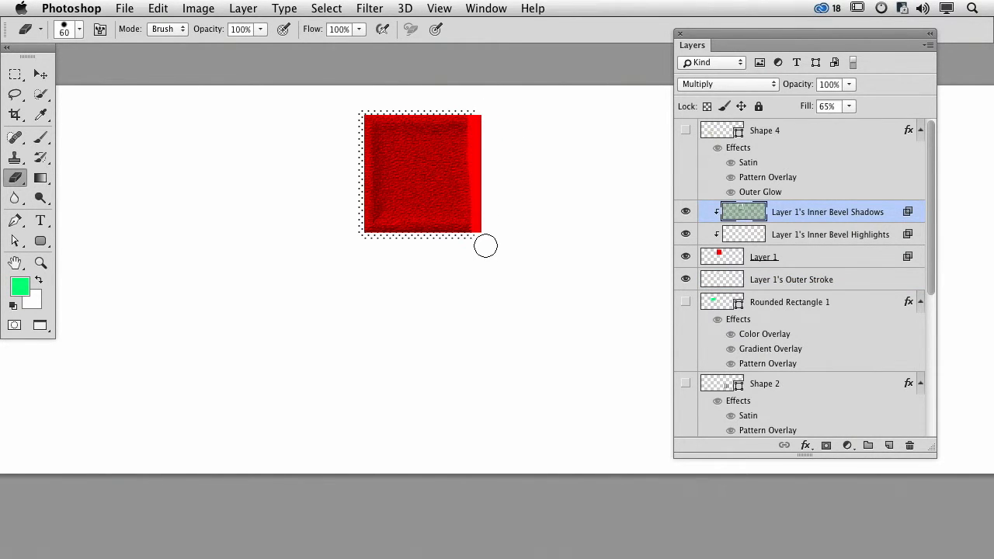
key("super+z")
key("shift+bracketleft")
key("shift+bracketleft")
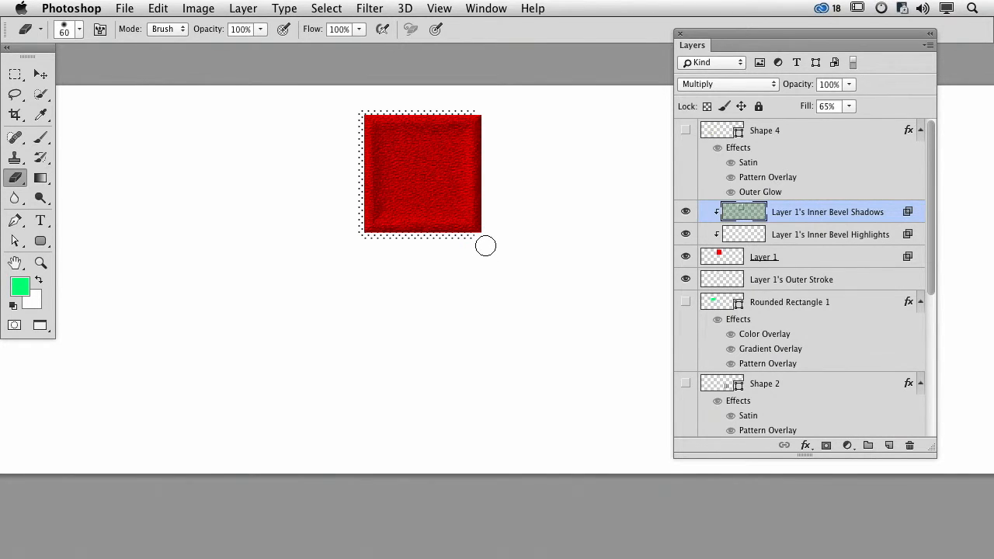
key("bracketright")
key("bracketright")
key("bracketright")
key("bracketright")
key("bracketright")
key("bracketright")
key("bracketright")
key("3")
mouse_move(478, 113)
left_mouse_down()
mouse_move(475, 244)
mouse_move(485, 94)
mouse_move(494, 200)
left_mouse_up()
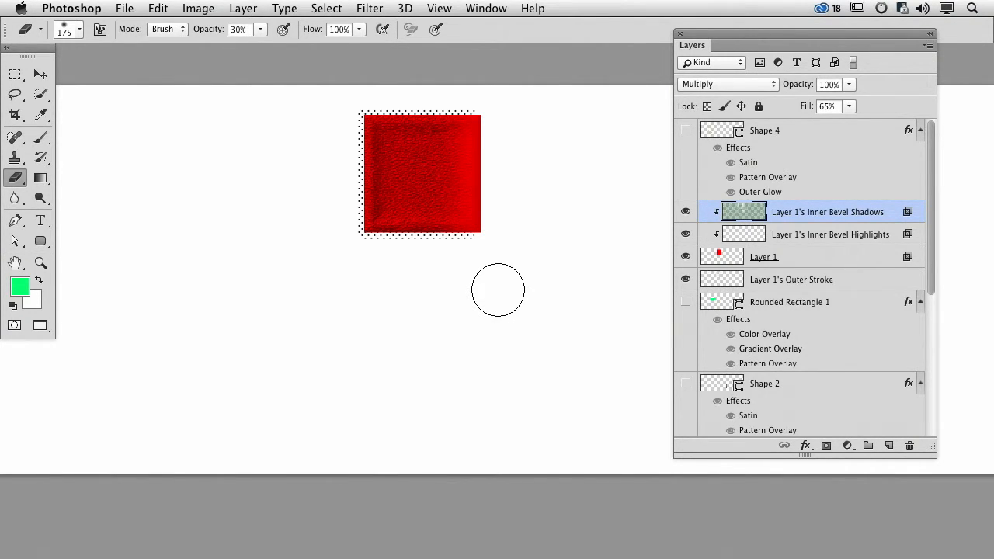
- Show the diamond pattern and pink heart layers again, keeping the rounded rectangle hidden
left_click(685, 302)
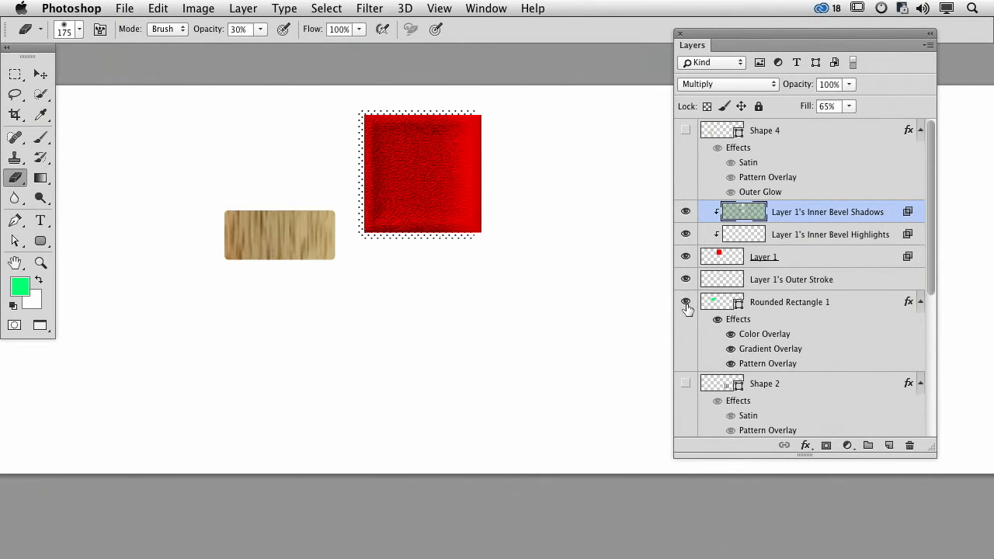
left_click(685, 382)
left_click(684, 301)
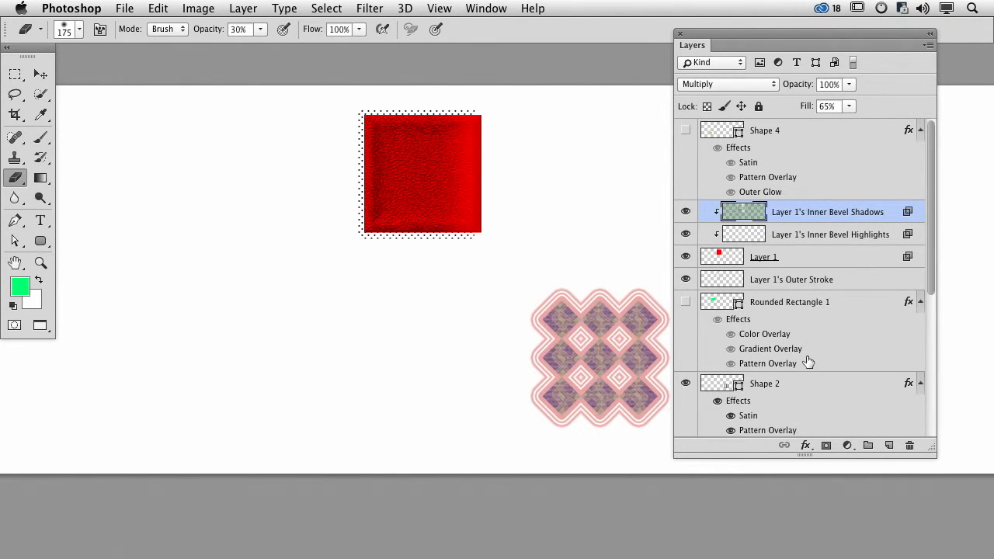
scroll(808, 361, "down", 5)
left_click(685, 277)
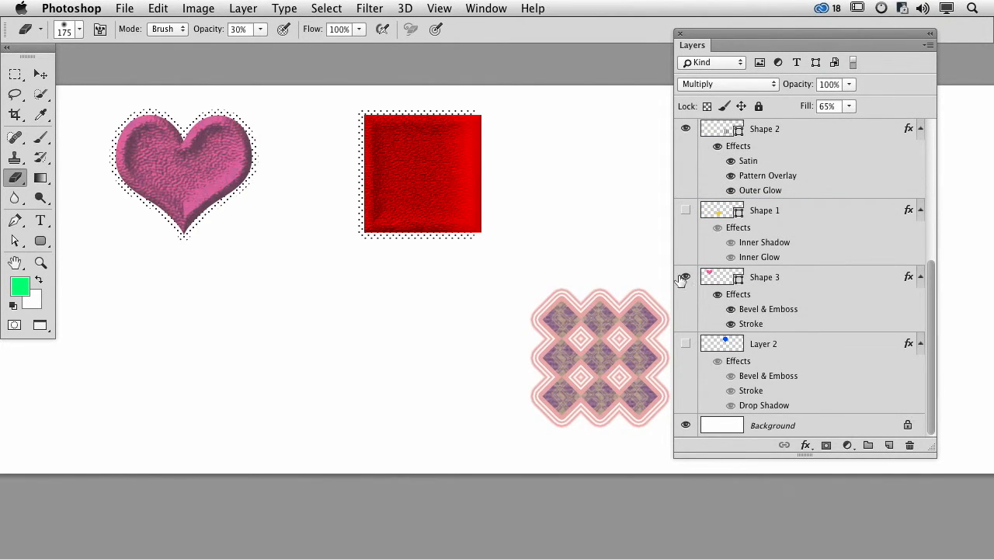
- Start editing the pink heart's vector path on its Shape 3 layer
left_click(710, 284)
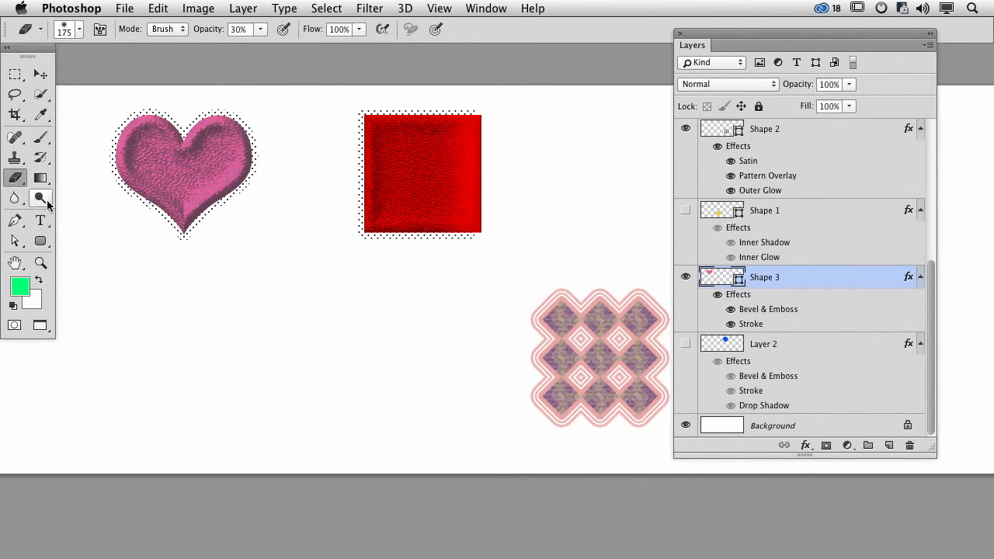
left_click(14, 240)
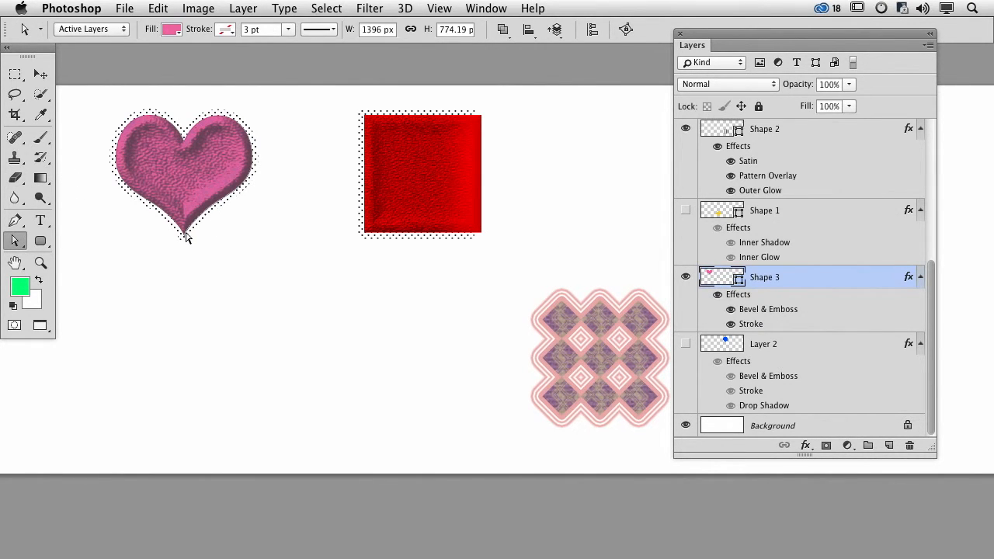